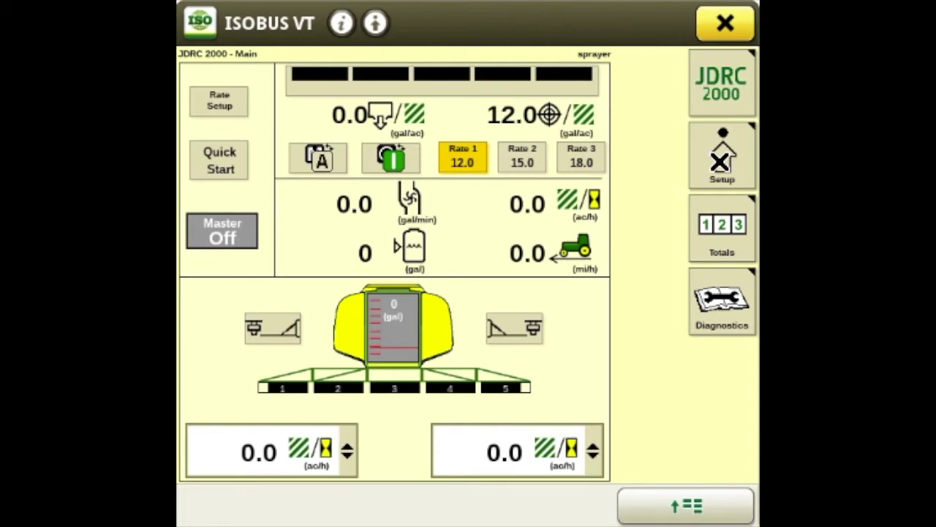
Open the implement setup showing the 'sprayer' Pull-behind Sprayer profile at 100.00 ft width.
left_click(721, 162)
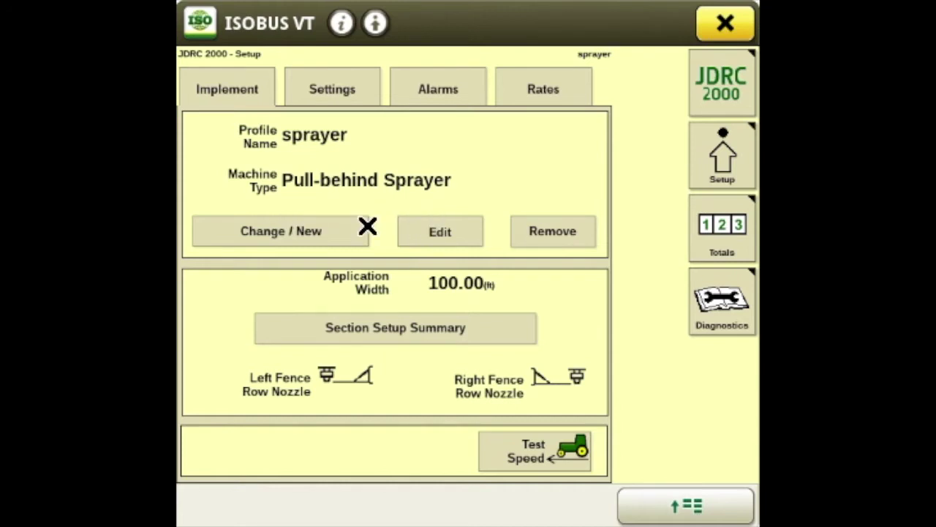
Edit the 'sprayer' profile and continue past its name to the Liquid application type page.
left_click(440, 230)
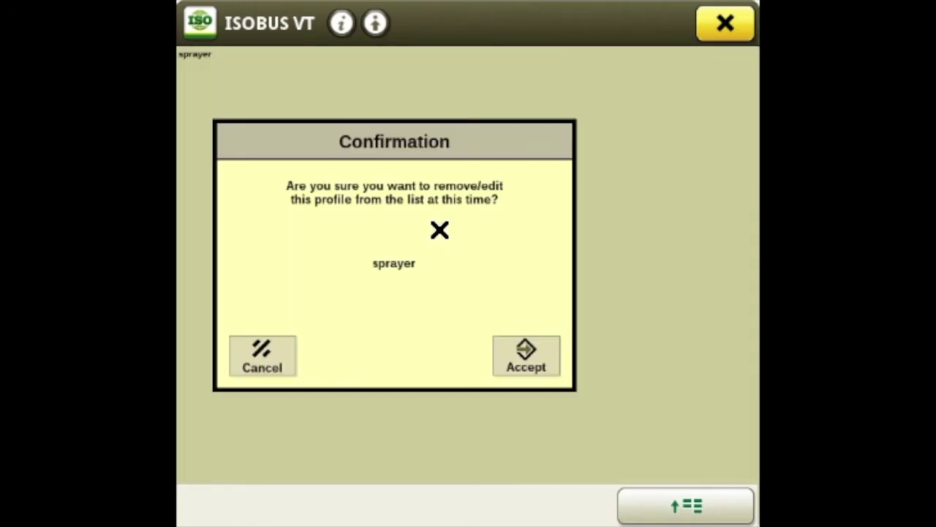
left_click(534, 357)
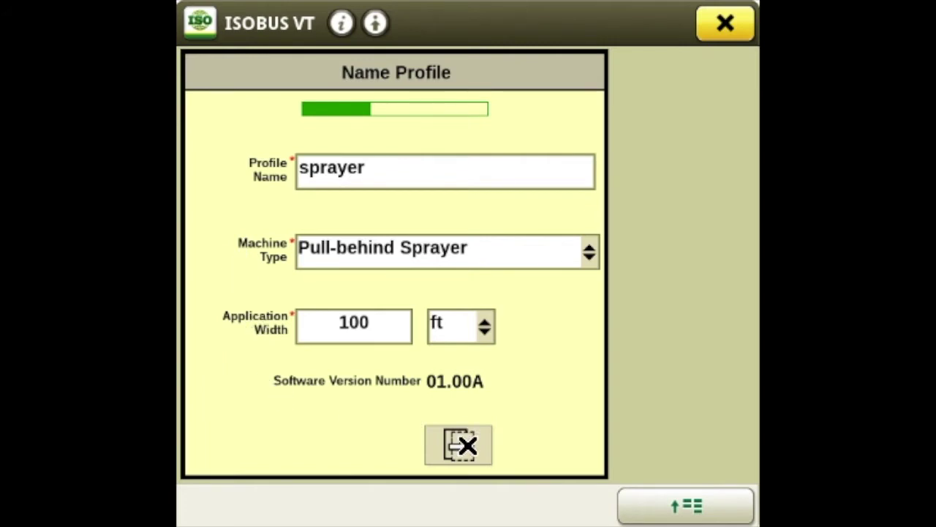
left_click(467, 446)
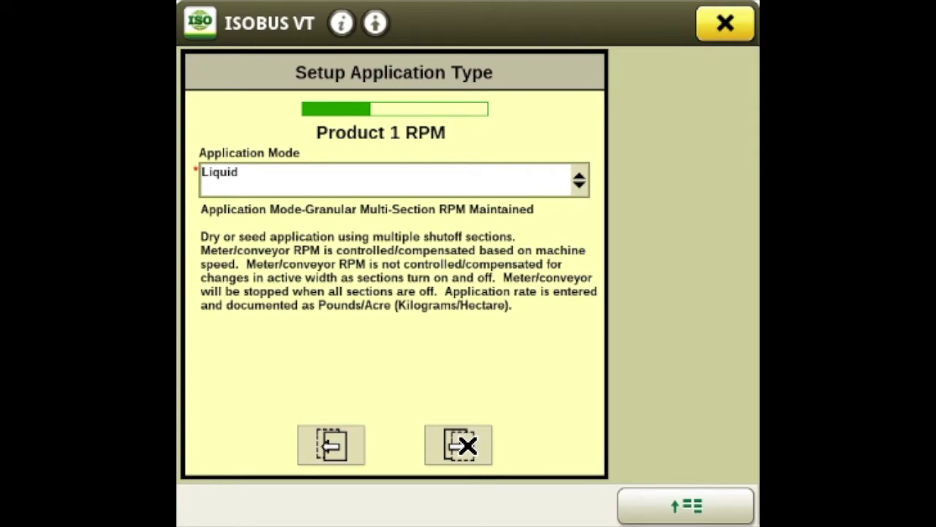
Keep Equal Width Sections on for the five 3-Wire sections and continue to fence row drivers.
left_click(466, 444)
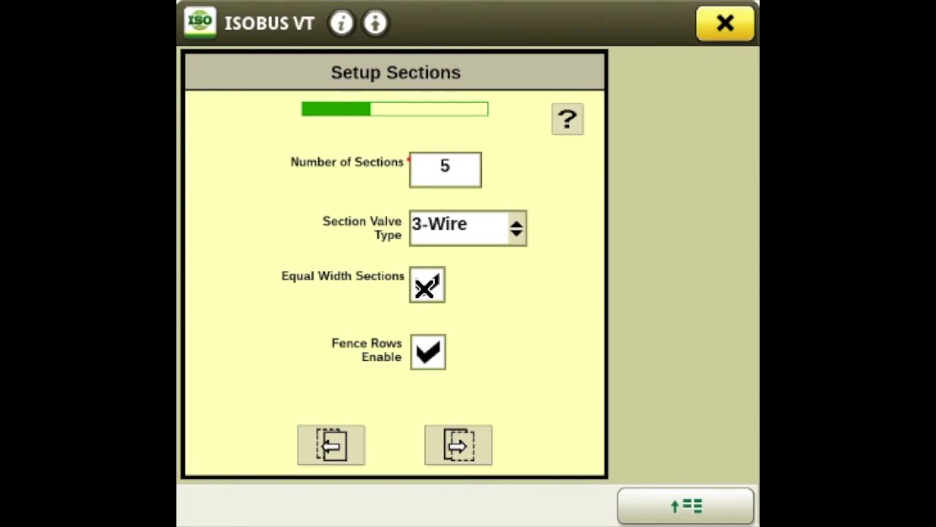
left_click(428, 285)
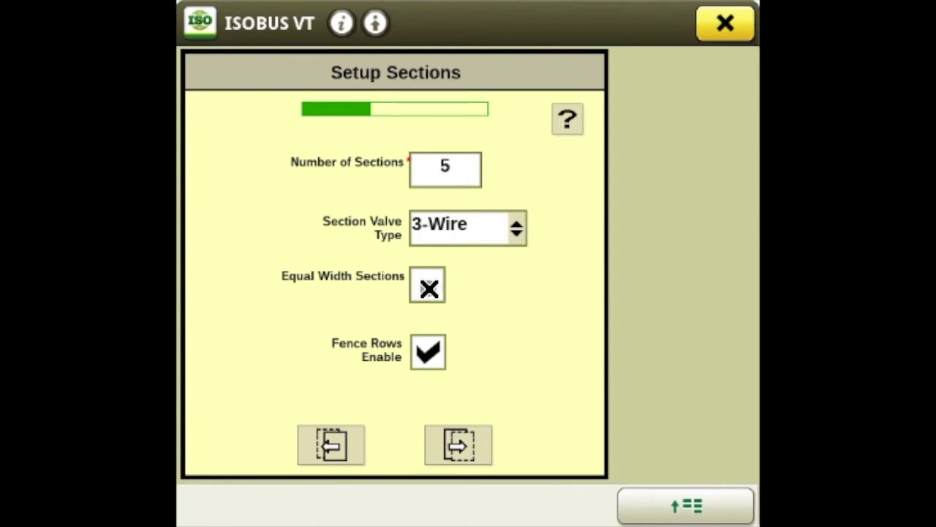
left_click(430, 278)
left_click(459, 445)
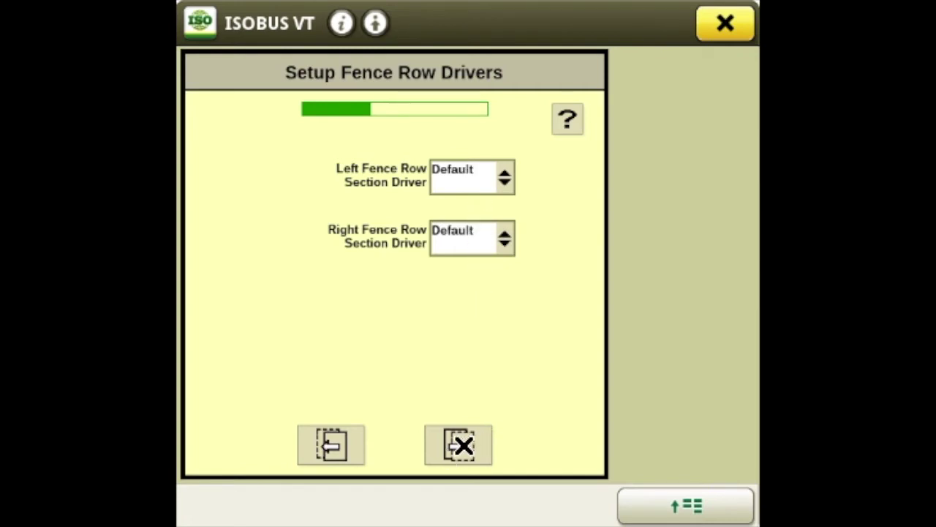
Accept the Default fence row drivers, 20 ft section widths and section summary.
left_click(464, 444)
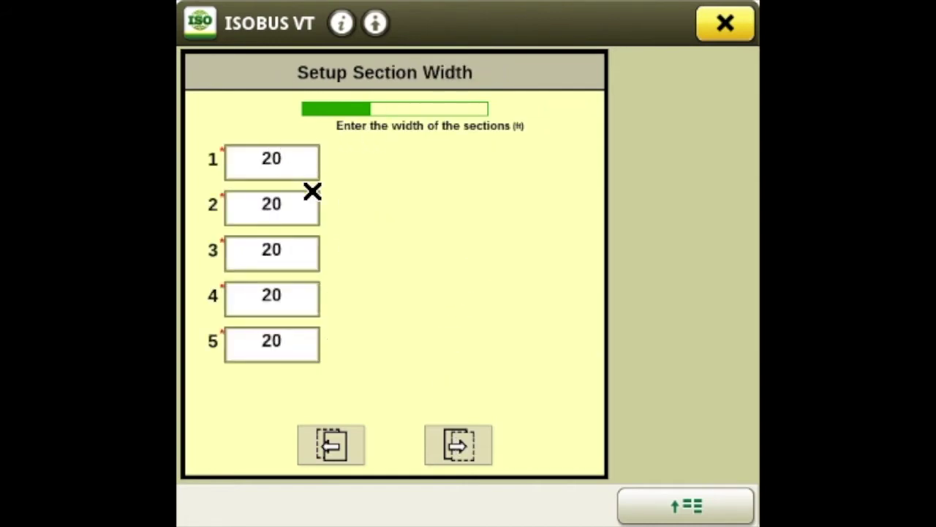
left_click(459, 447)
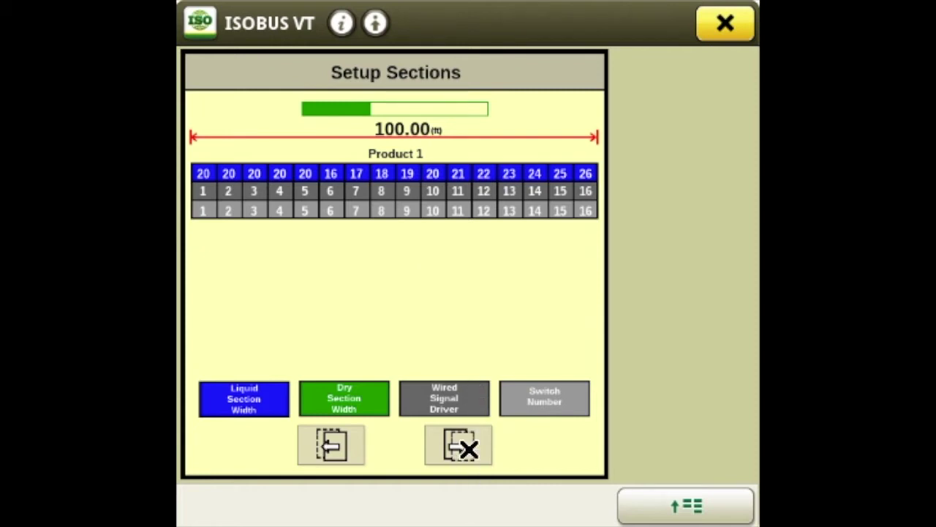
left_click(463, 446)
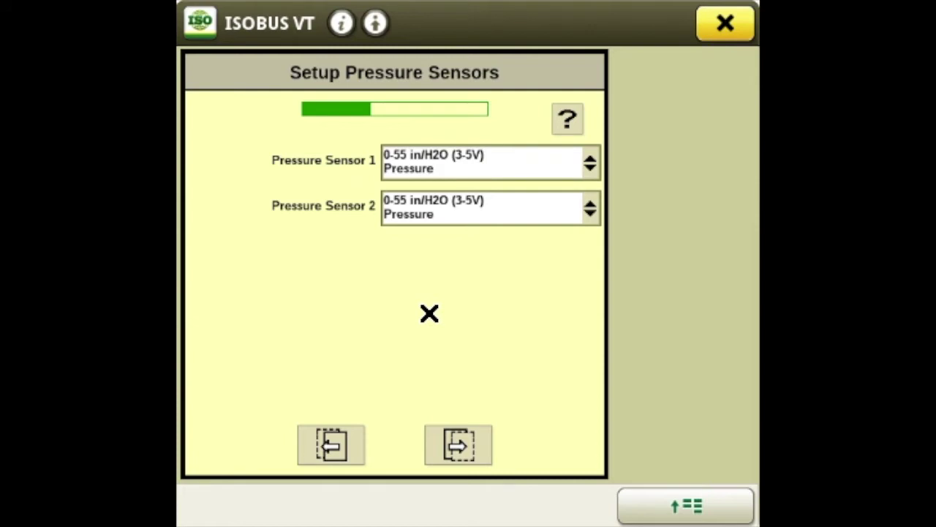
Set Pressure Sensor 2 to None and enable the Pressure 1 alarm.
left_click(560, 216)
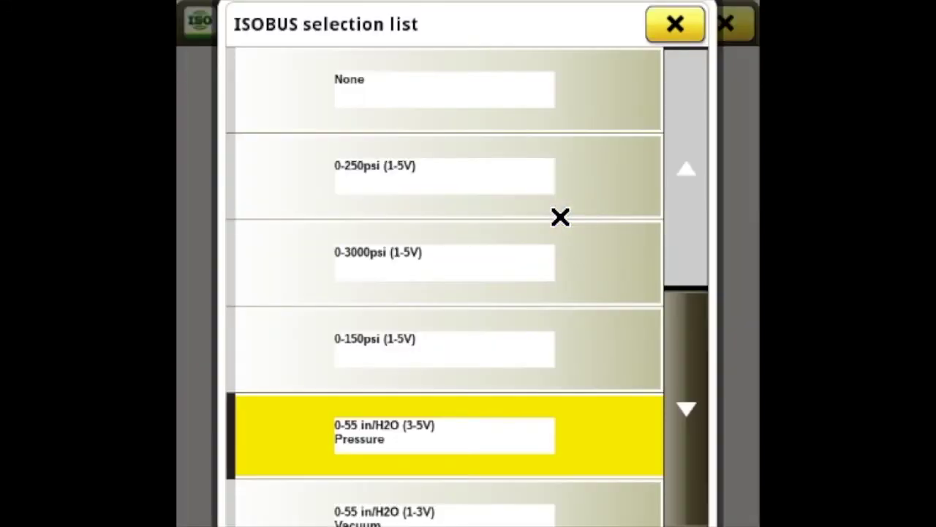
left_click(492, 95)
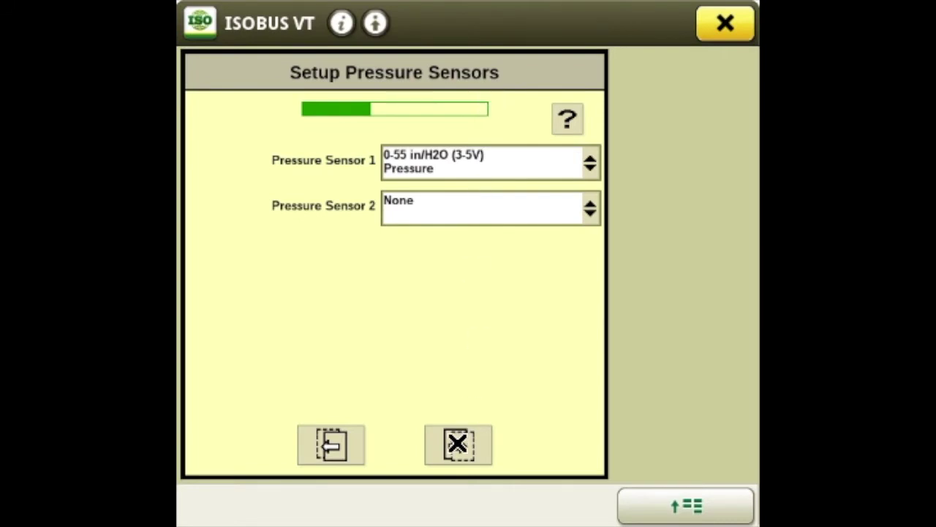
left_click(458, 444)
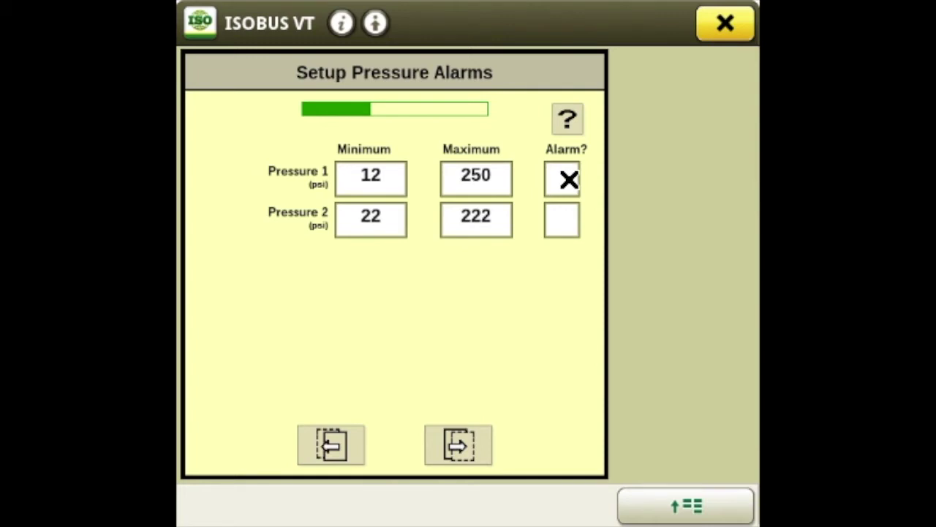
left_click(569, 179)
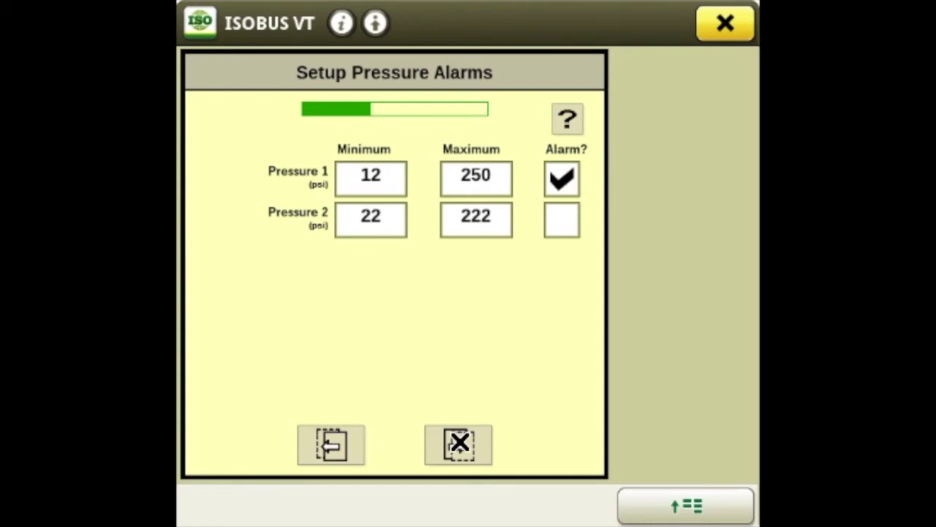
left_click(459, 443)
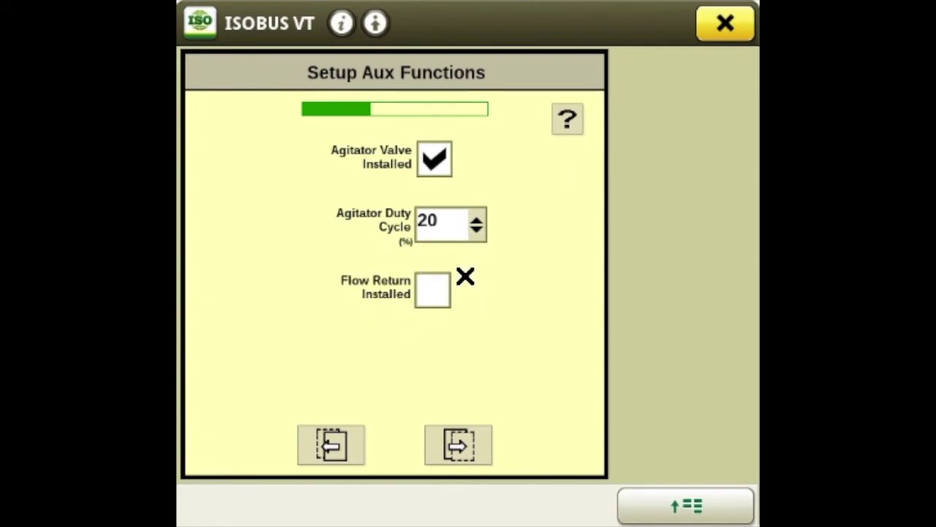
Pass Aux Functions and Tiered Boom, keeping the control valve type at Standard.
left_click(455, 446)
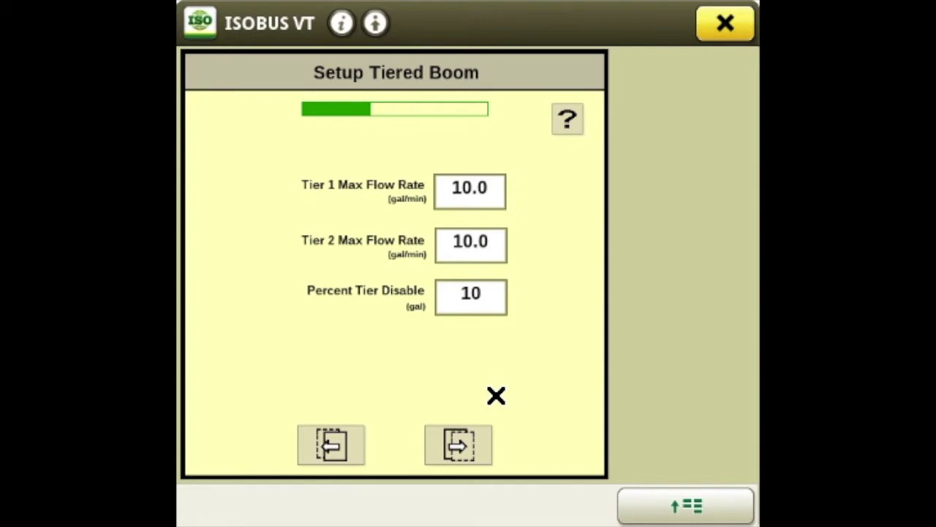
left_click(469, 444)
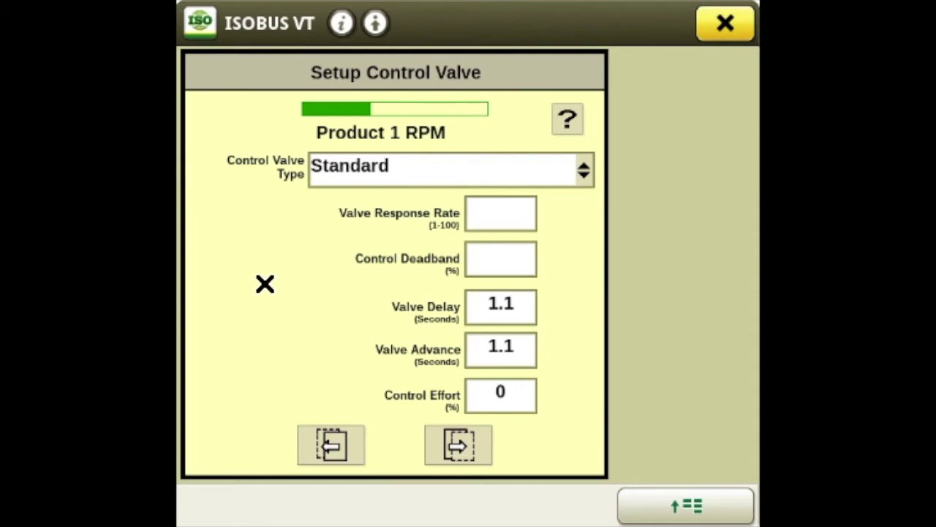
left_click(441, 165)
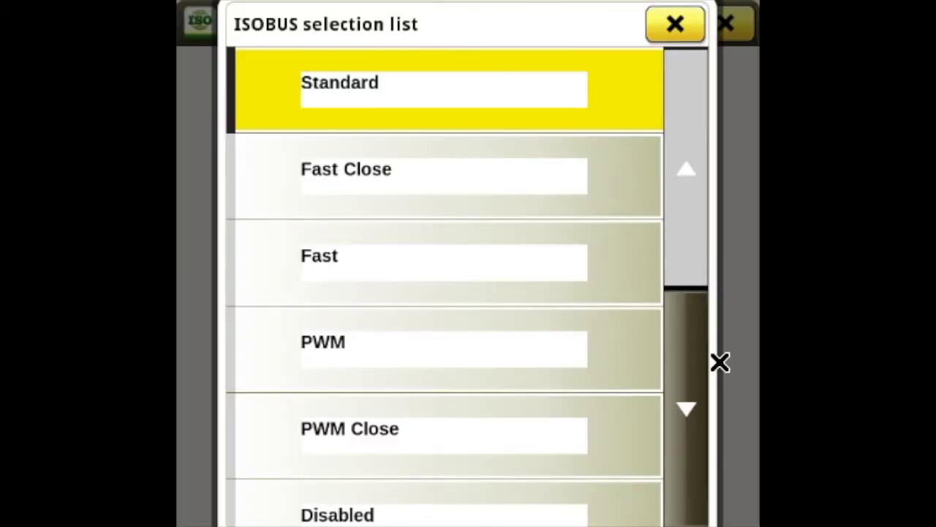
left_click(674, 32)
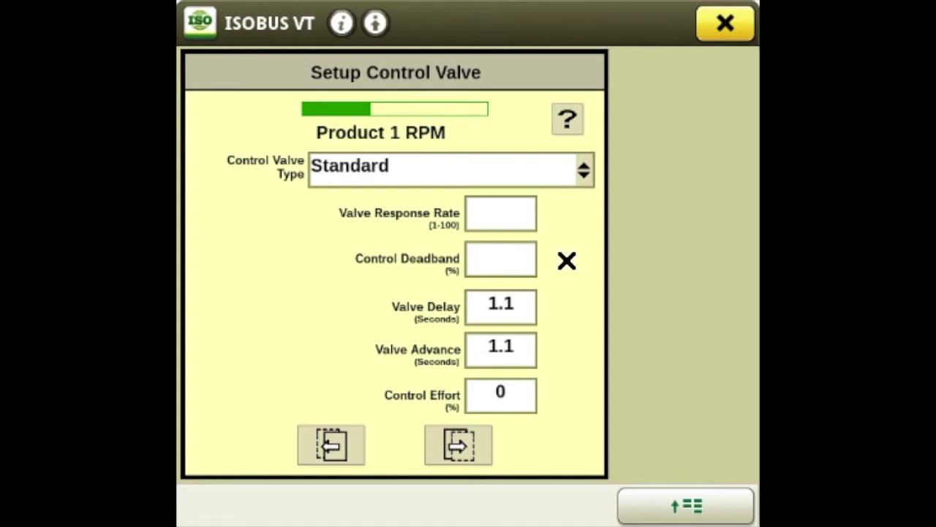
left_click(459, 444)
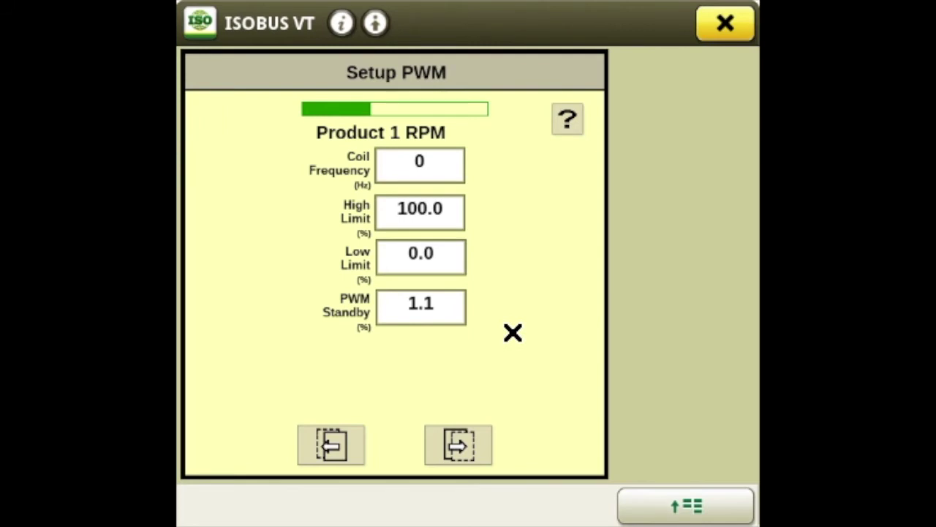
Accept the PWM limits (100.0% high, 0.0% low), rate sensor, tank and tank fill settings unchanged.
left_click(466, 454)
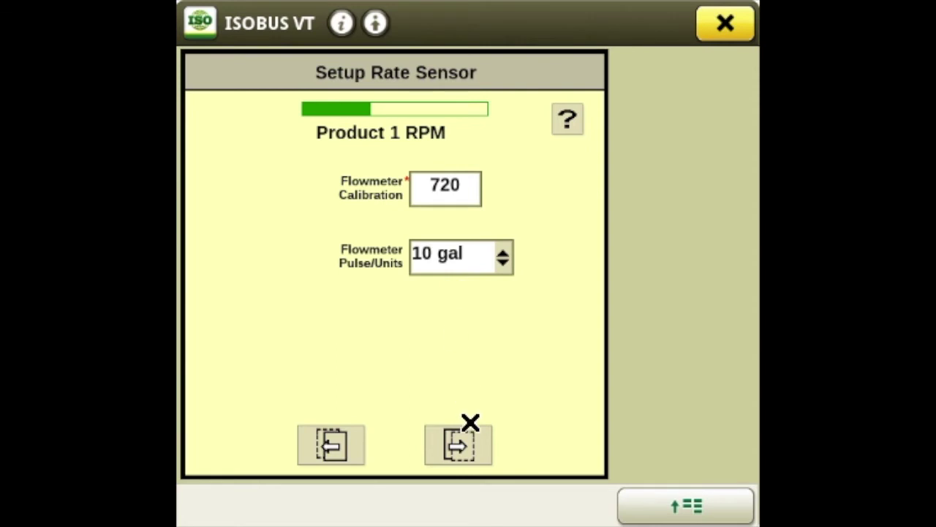
left_click(460, 454)
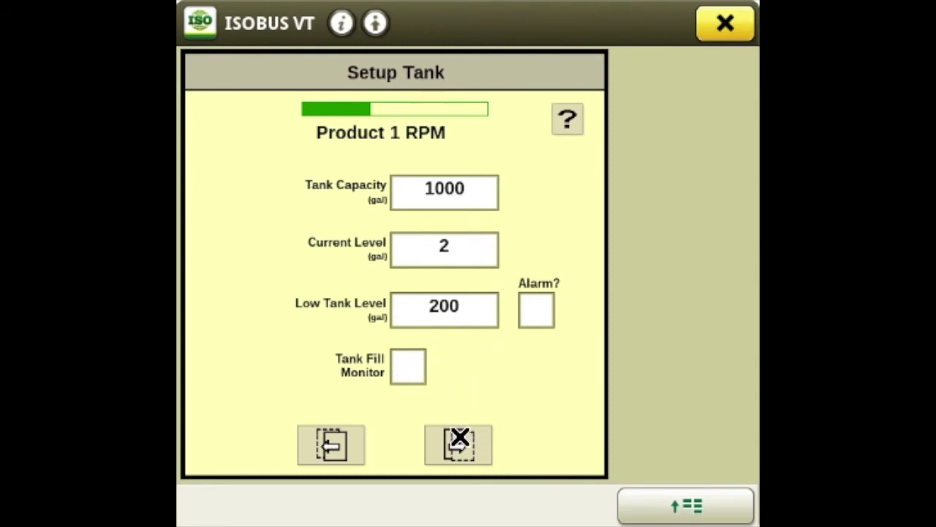
left_click(459, 439)
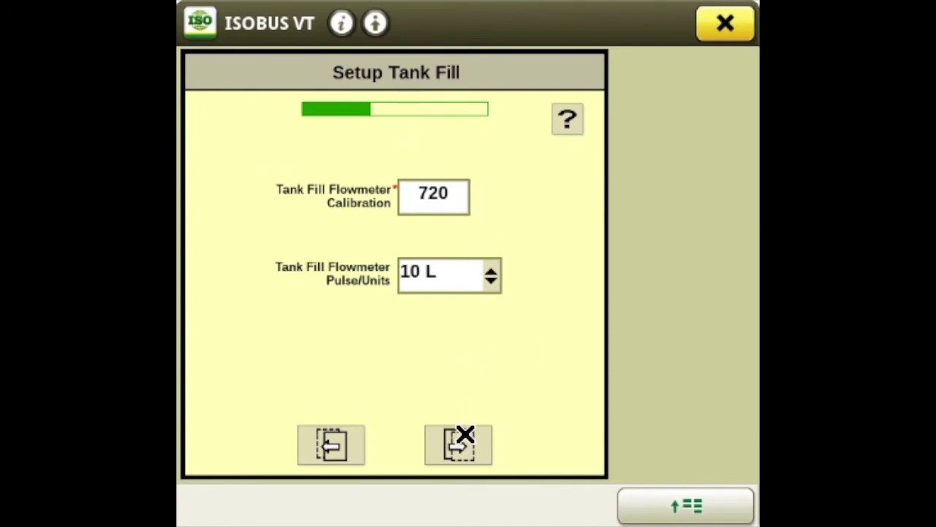
left_click(461, 443)
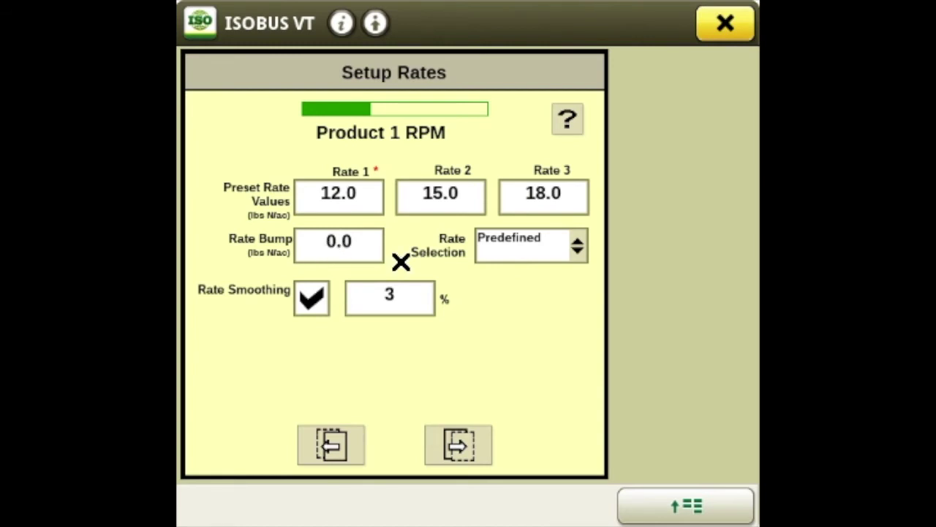
Pass the preset rates and alarm pages and accept the sprayer profile's Setup Summary.
left_click(454, 439)
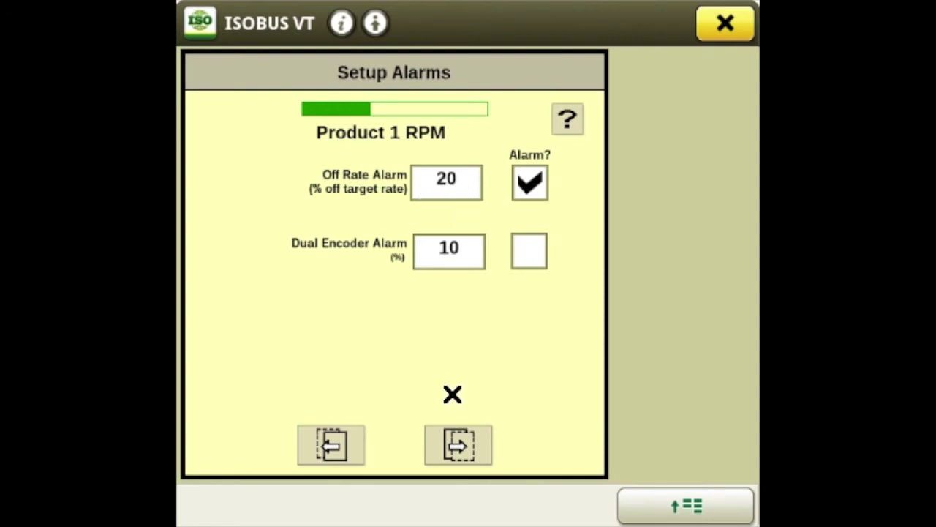
left_click(452, 442)
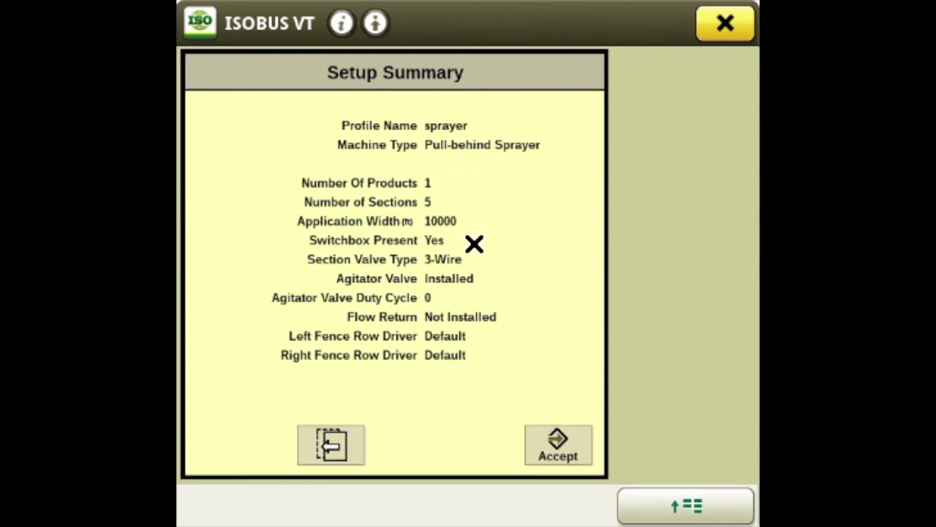
left_click(560, 447)
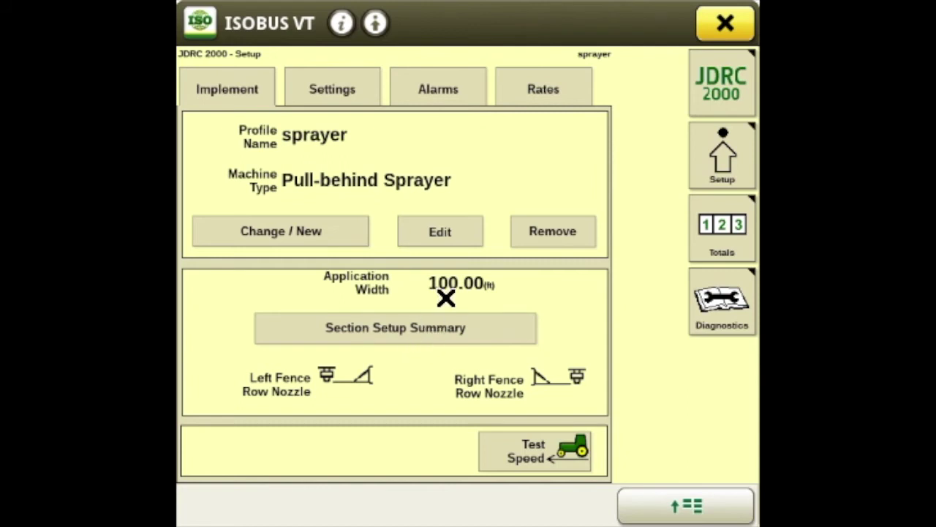
Confirm the section layout and apply a simulated test speed of 8.5 mi/h.
left_click(418, 329)
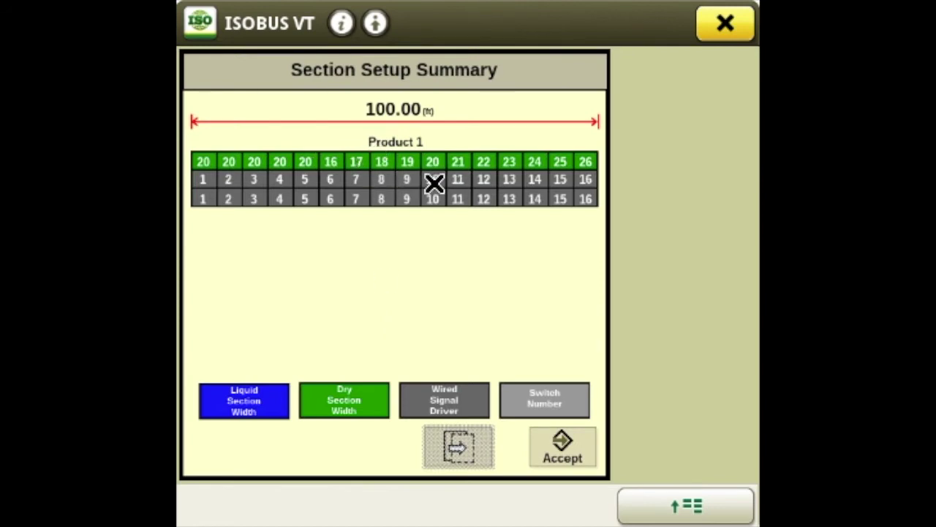
left_click(560, 450)
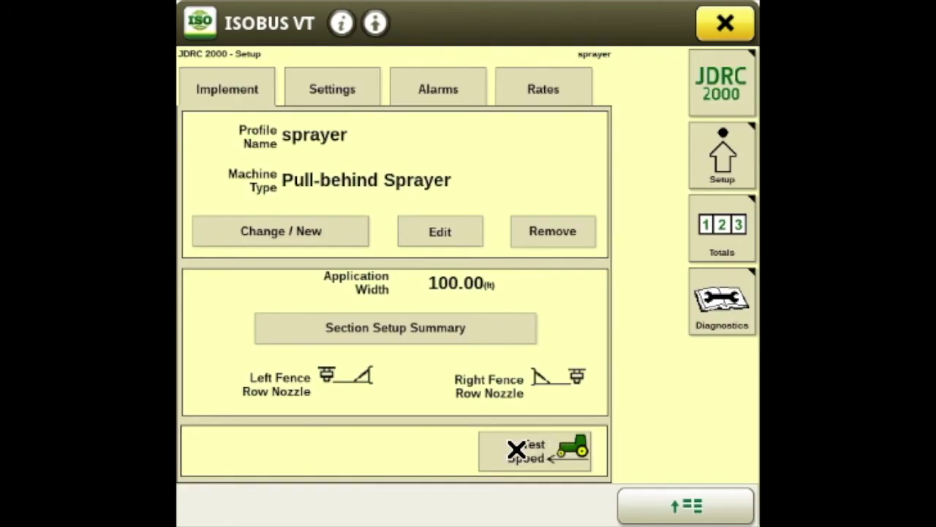
left_click(530, 449)
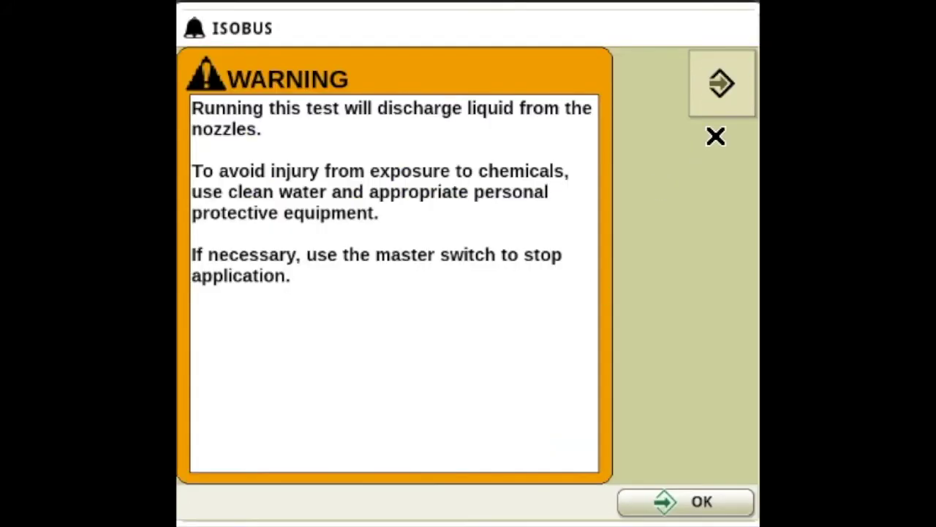
left_click(729, 91)
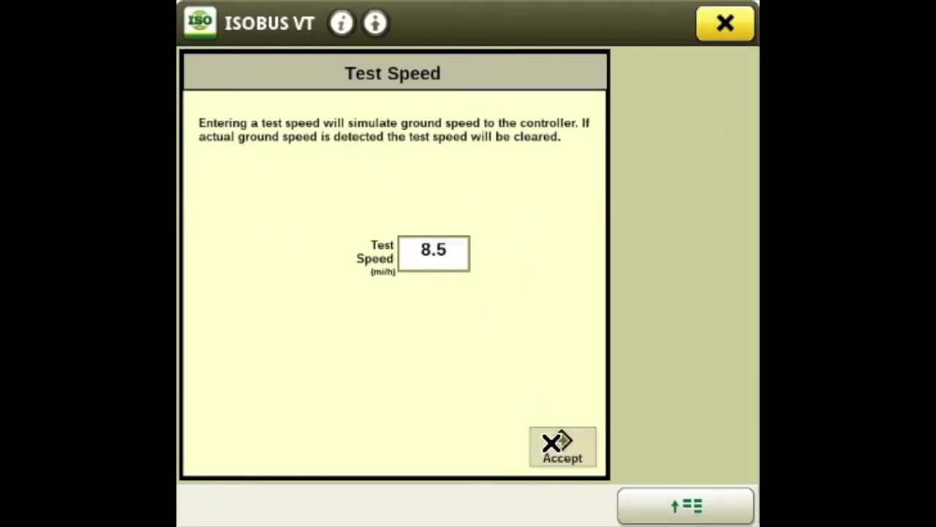
left_click(553, 443)
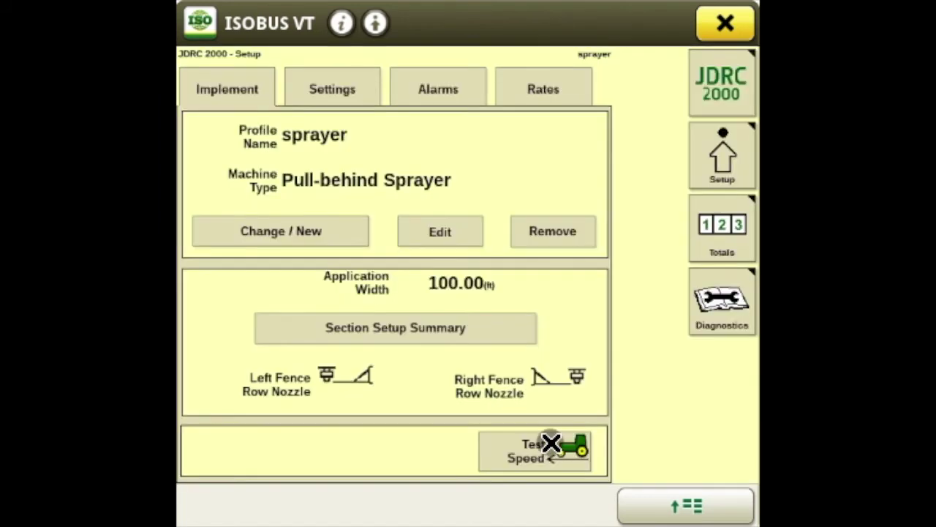
left_click(333, 89)
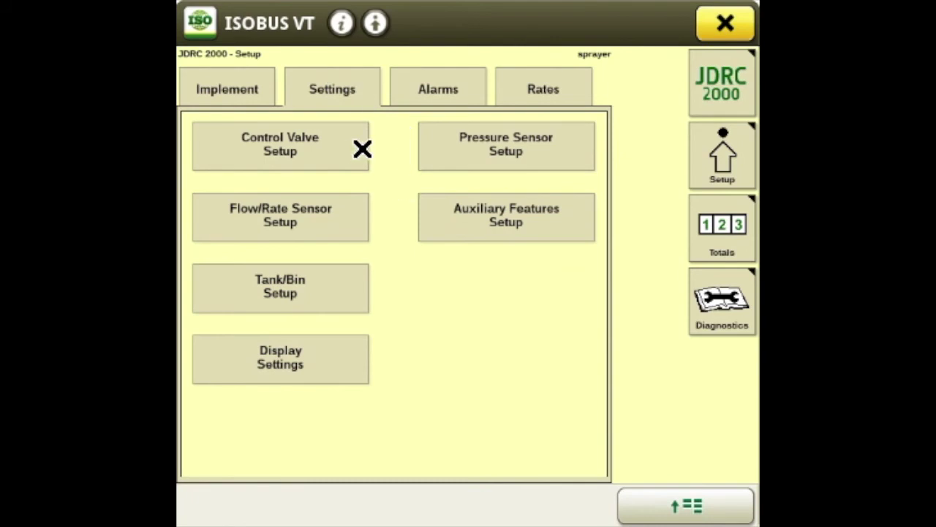
Review and accept the Control Valve, Flow/Rate Sensor (calibration 720) and Display settings.
left_click(308, 143)
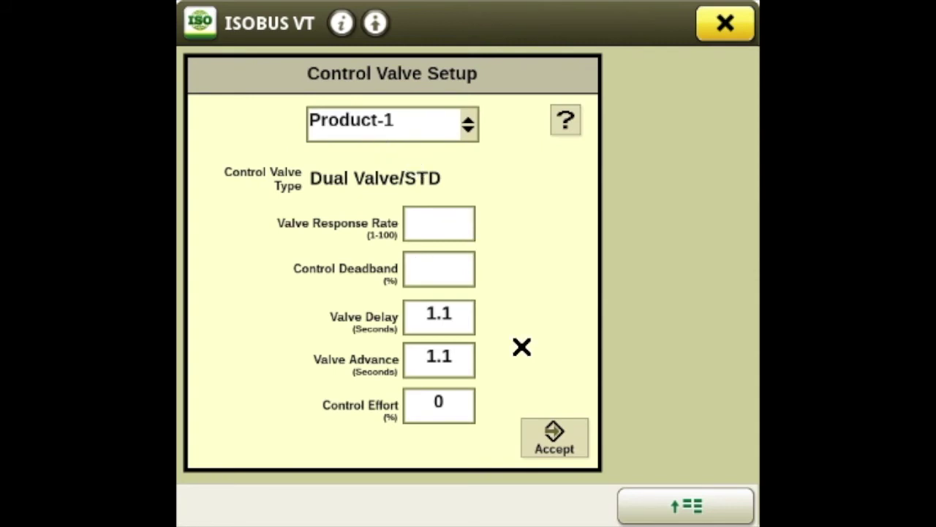
left_click(554, 444)
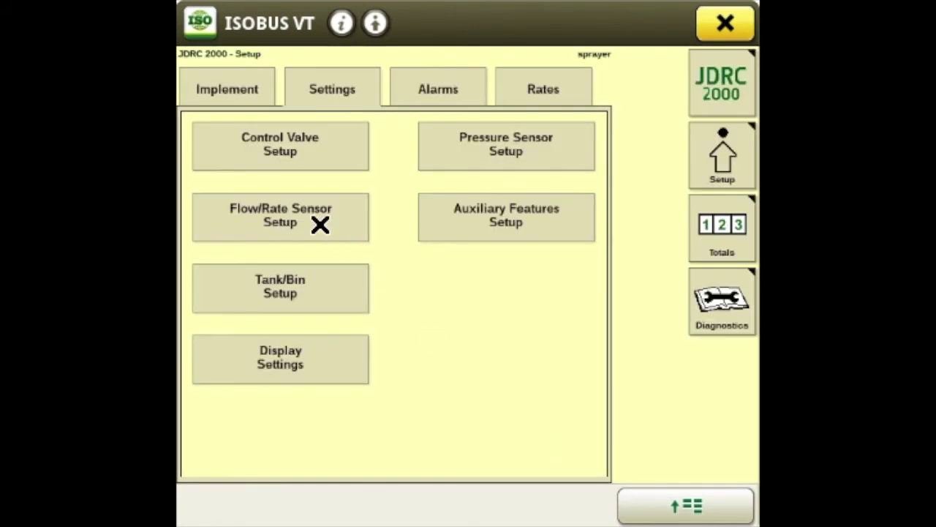
left_click(320, 225)
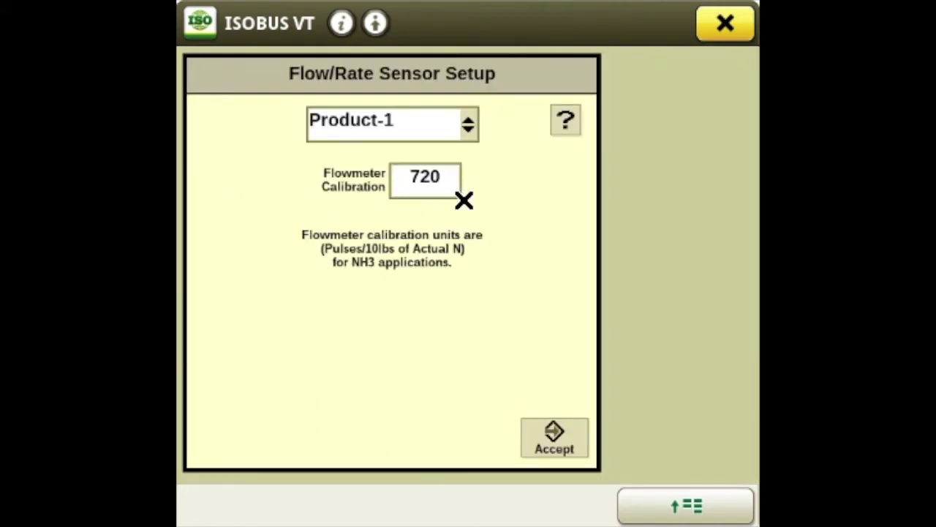
left_click(563, 436)
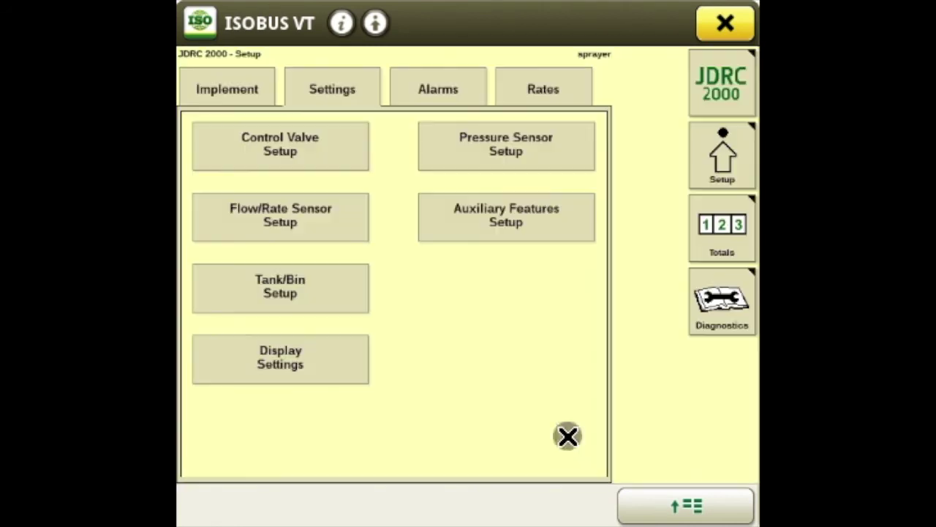
left_click(323, 353)
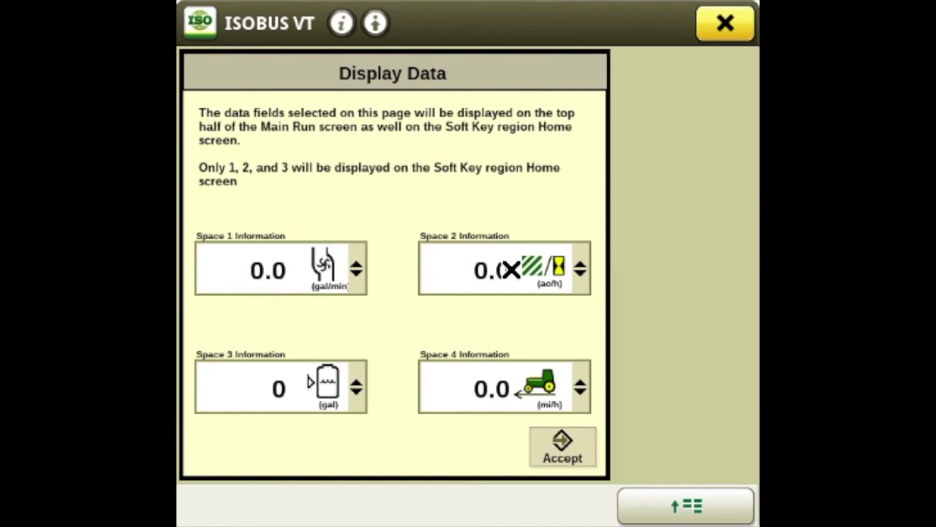
left_click(561, 446)
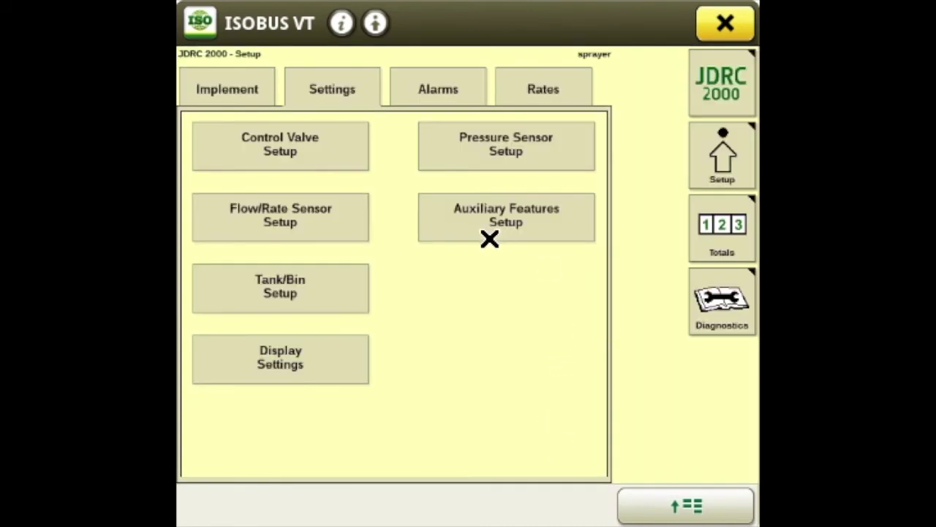
Check the Alarms and Rates settings, keep Rate Selection at Predefined, then view Product-1 totals.
left_click(443, 97)
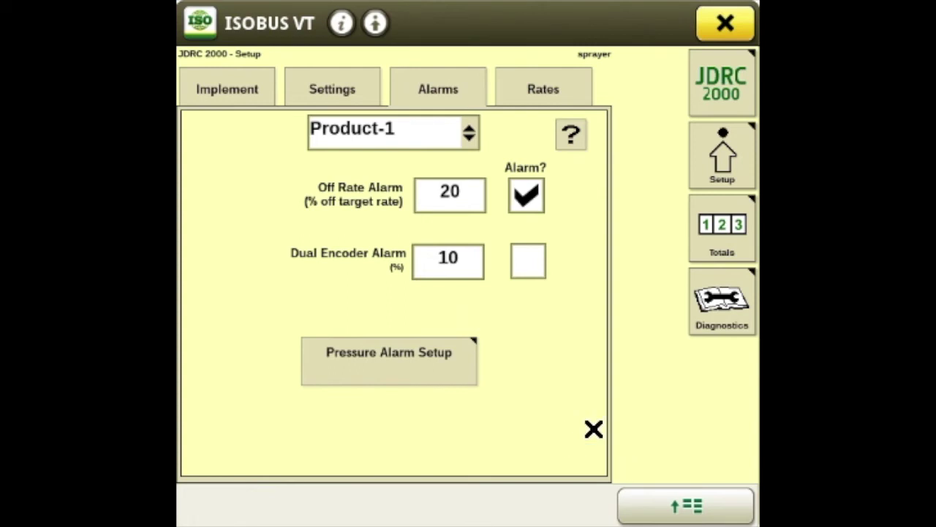
left_click(537, 90)
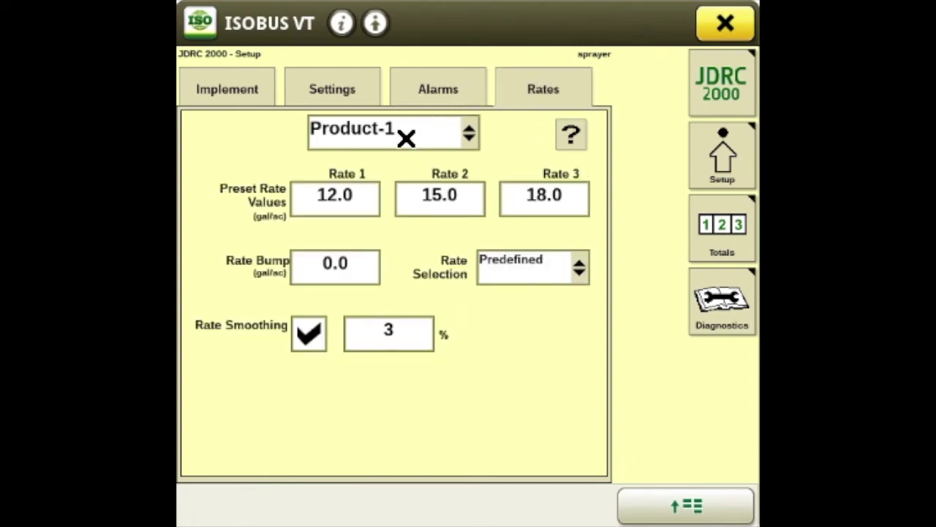
left_click(526, 267)
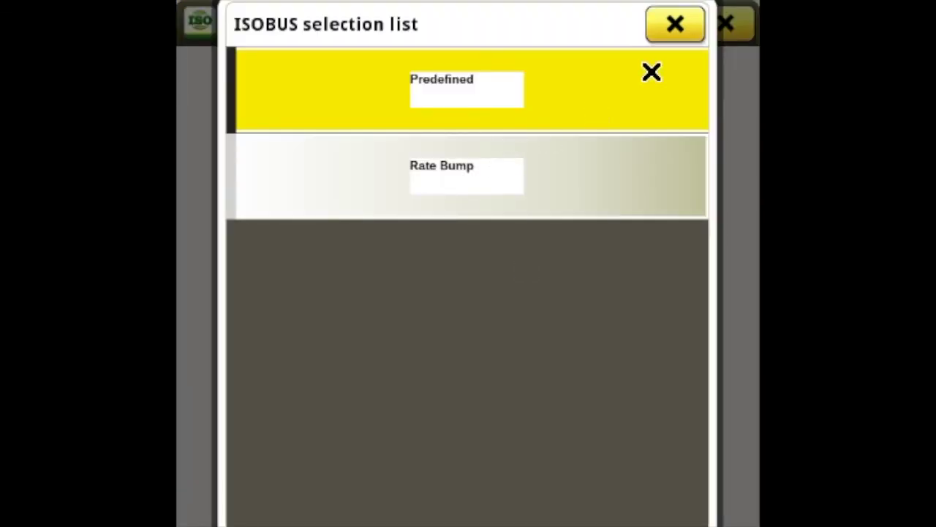
left_click(688, 24)
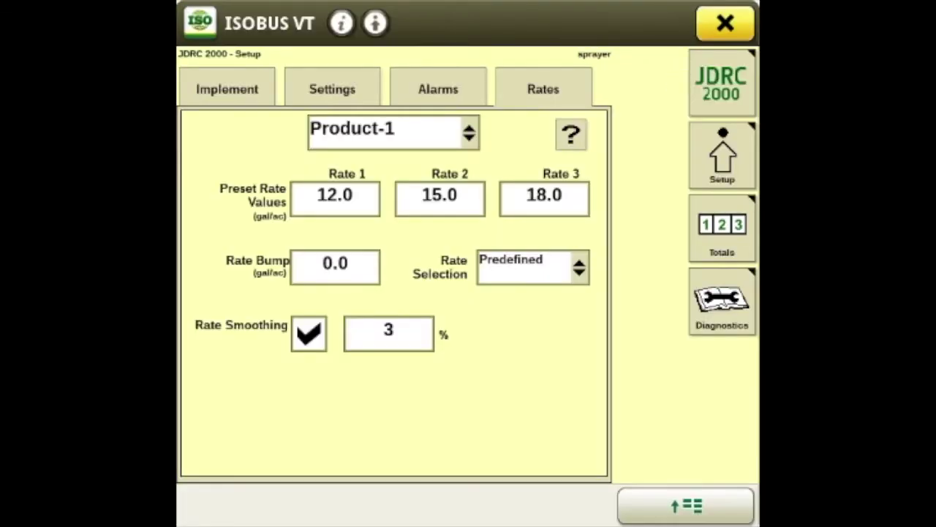
left_click(720, 233)
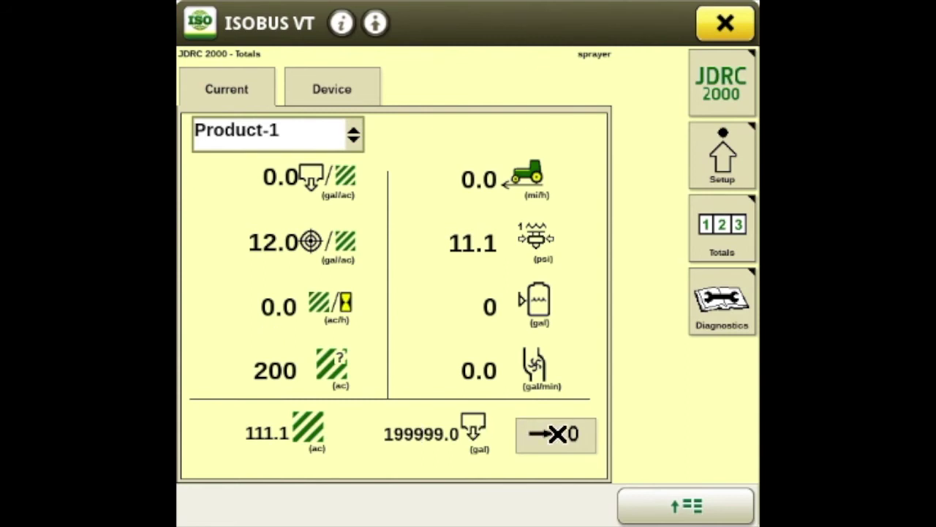
Switch to the Device totals (1432.5 and 3456.7 hours), then go to Diagnostics Readings.
left_click(327, 89)
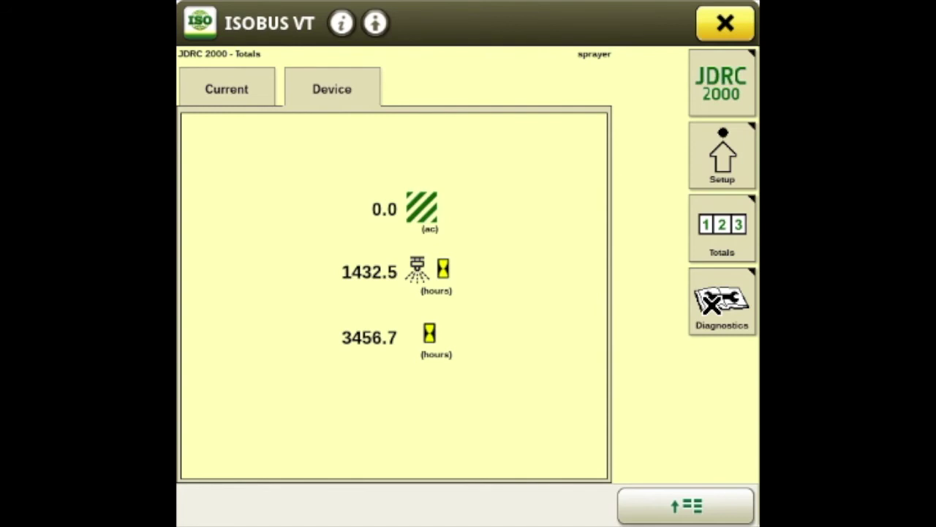
left_click(711, 304)
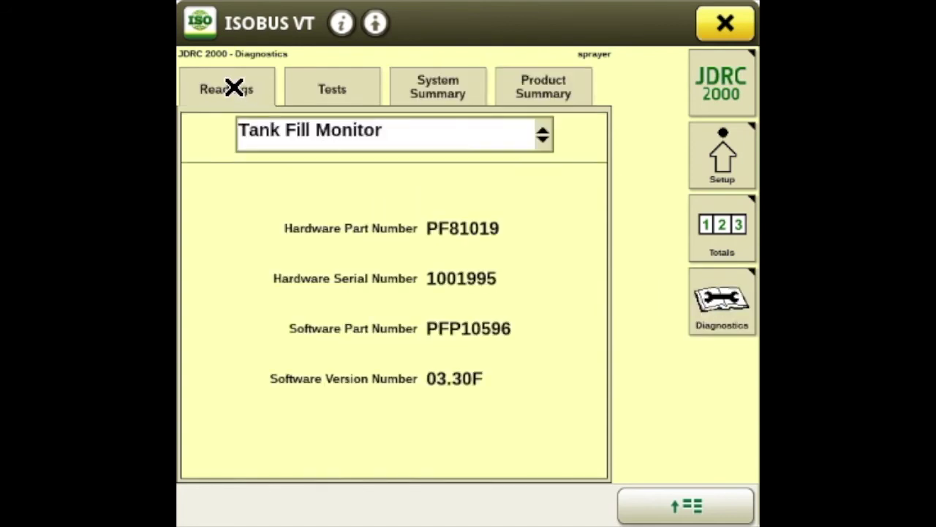
Move from Diagnostics Readings to the Tests tab and select the Control Valve Test.
left_click(359, 137)
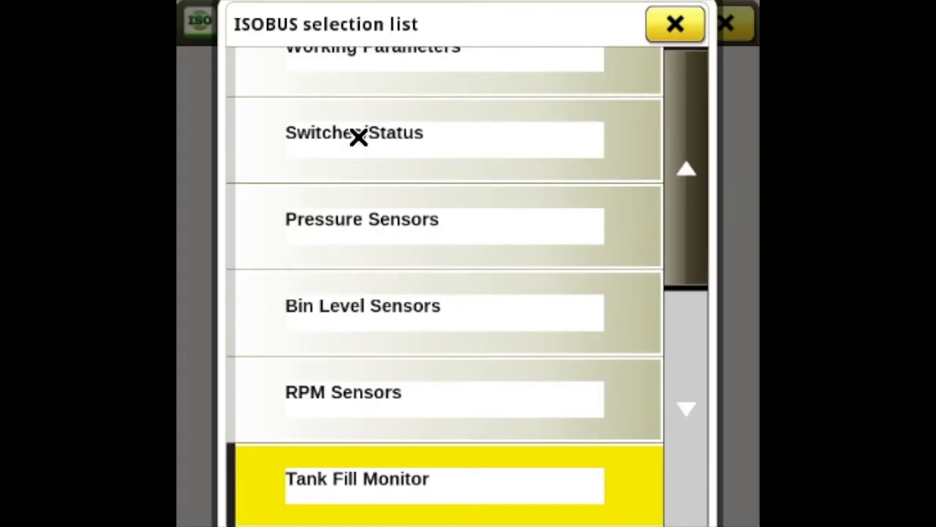
left_click(391, 326)
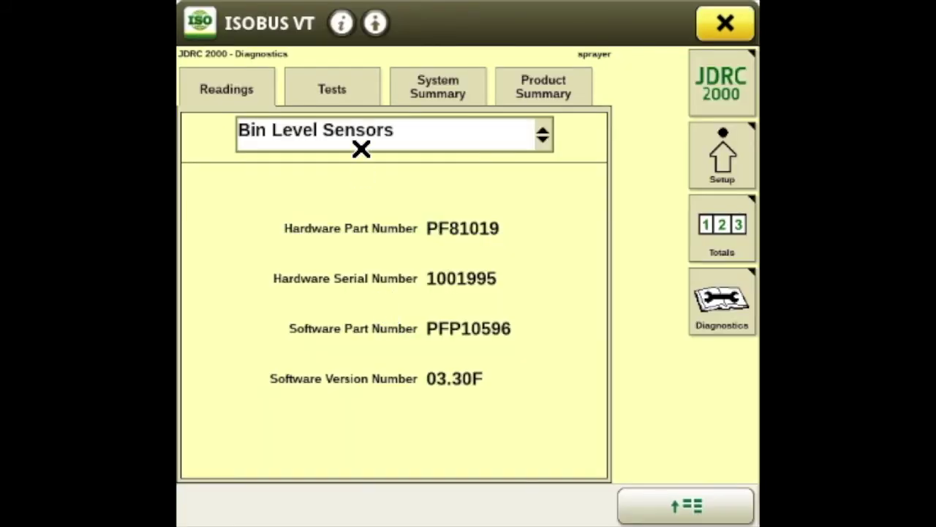
left_click(342, 89)
left_click(439, 134)
left_click(428, 300)
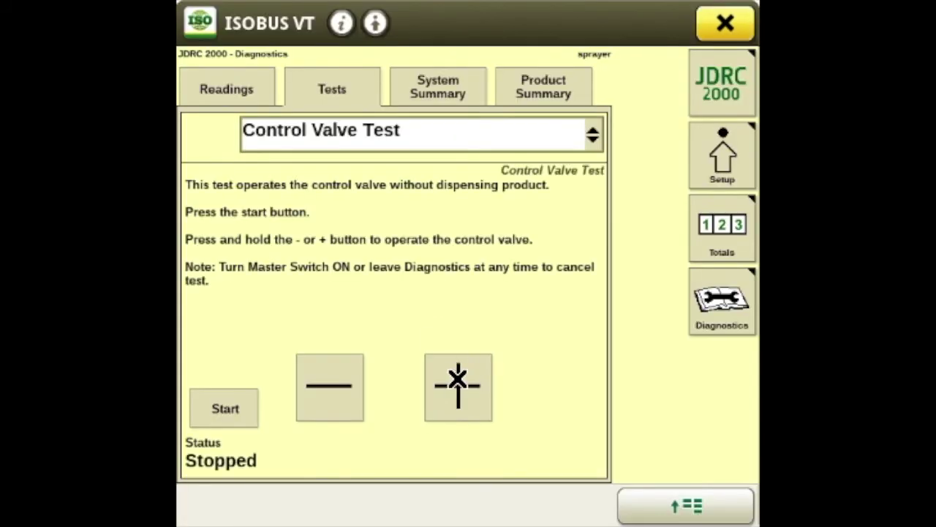
Reopen the tests list to confirm Control Valve Test shows Stopped, then close it.
left_click(383, 138)
left_click(686, 152)
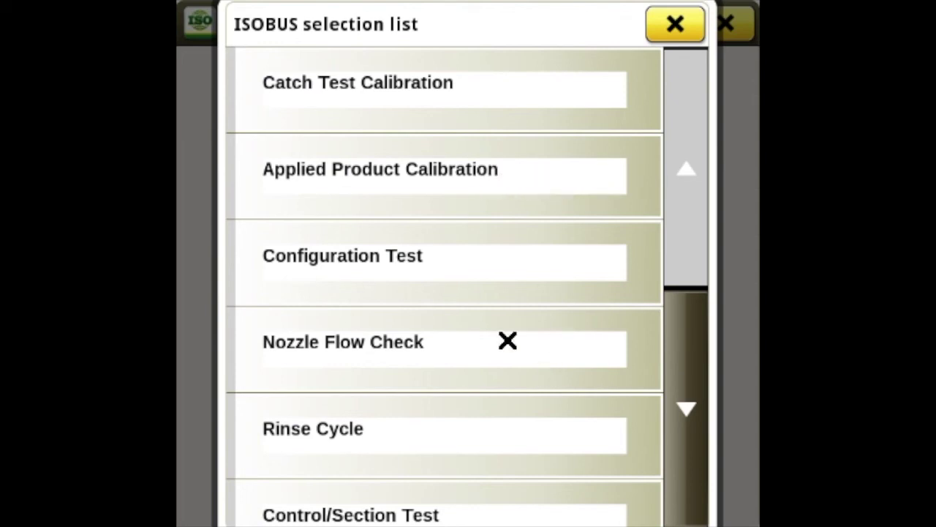
left_click(675, 26)
left_click(433, 82)
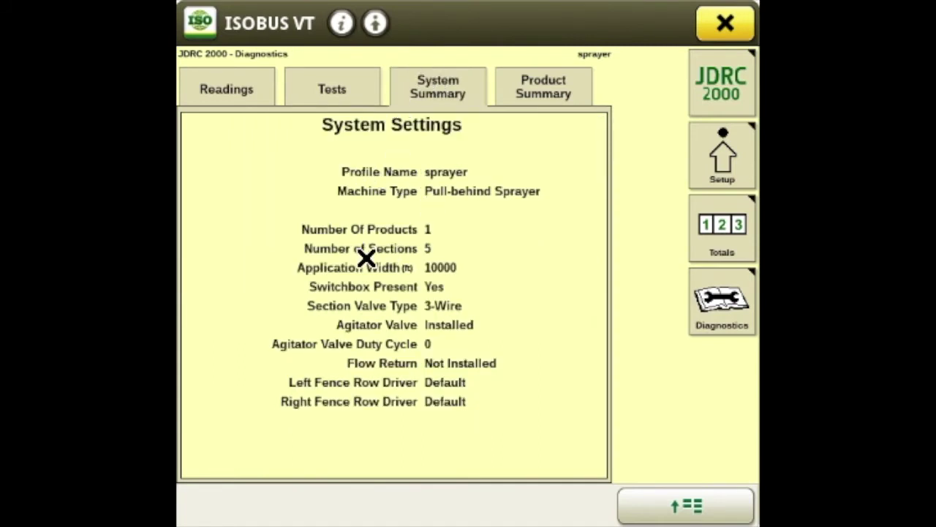
Review the Product Summary settings, then return to the Main run screen.
left_click(547, 88)
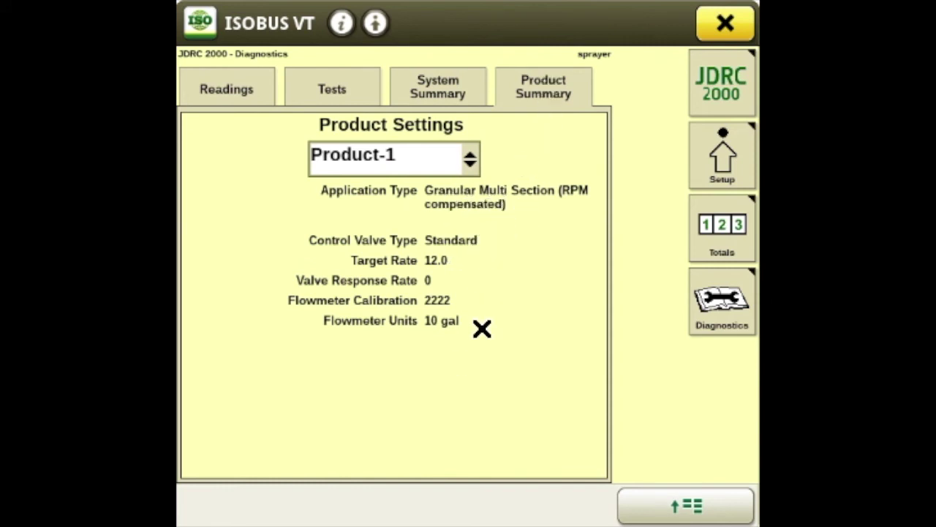
left_click(724, 92)
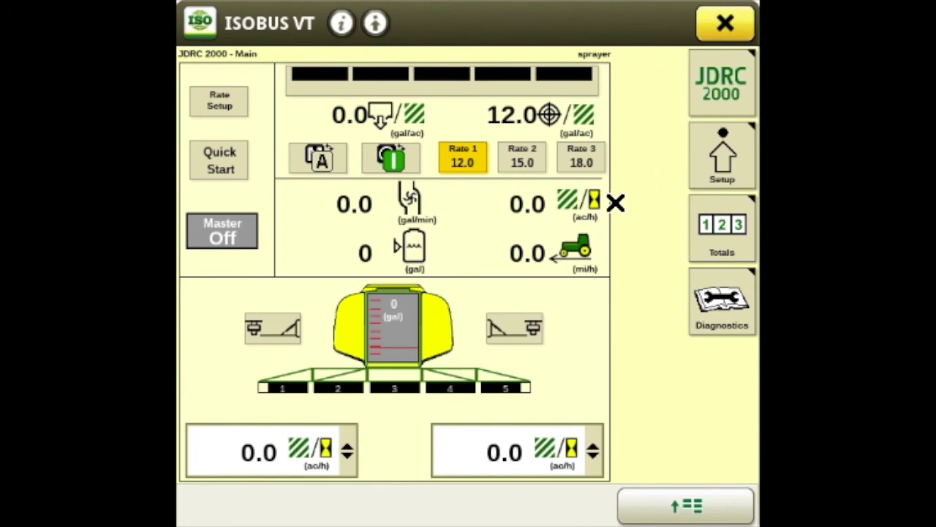
left_click(224, 104)
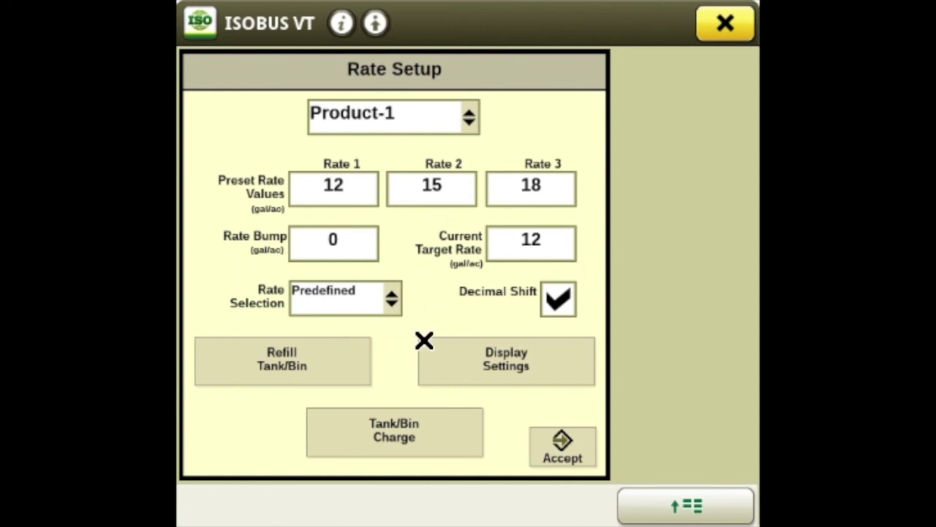
left_click(352, 296)
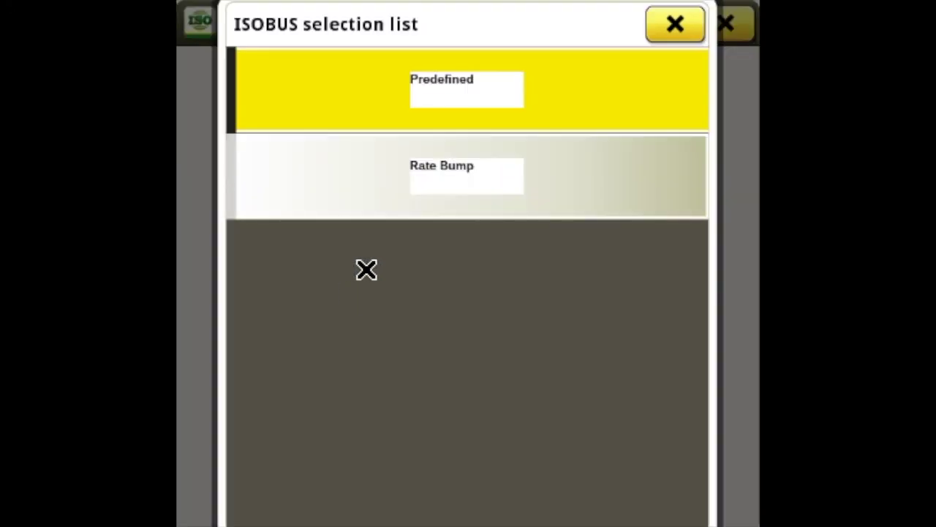
left_click(679, 21)
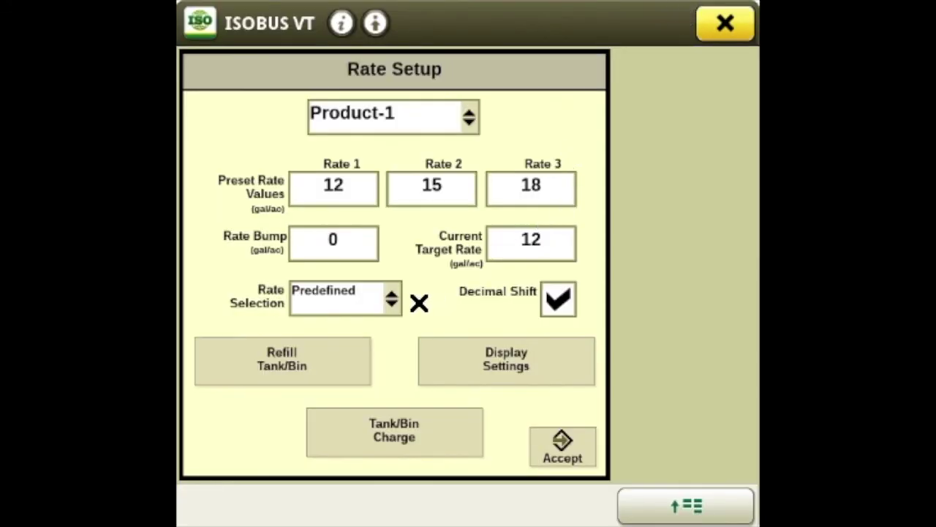
left_click(564, 441)
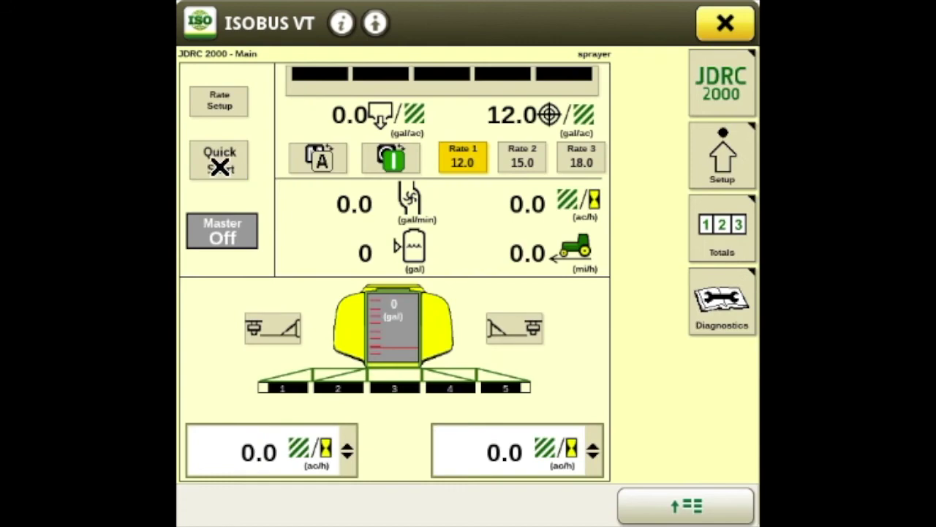
left_click(220, 167)
left_click(219, 167)
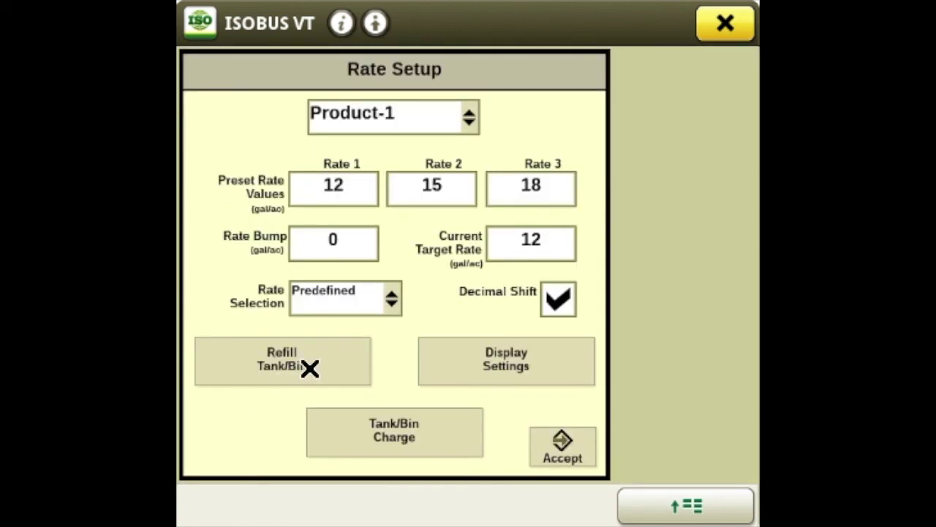
left_click(310, 368)
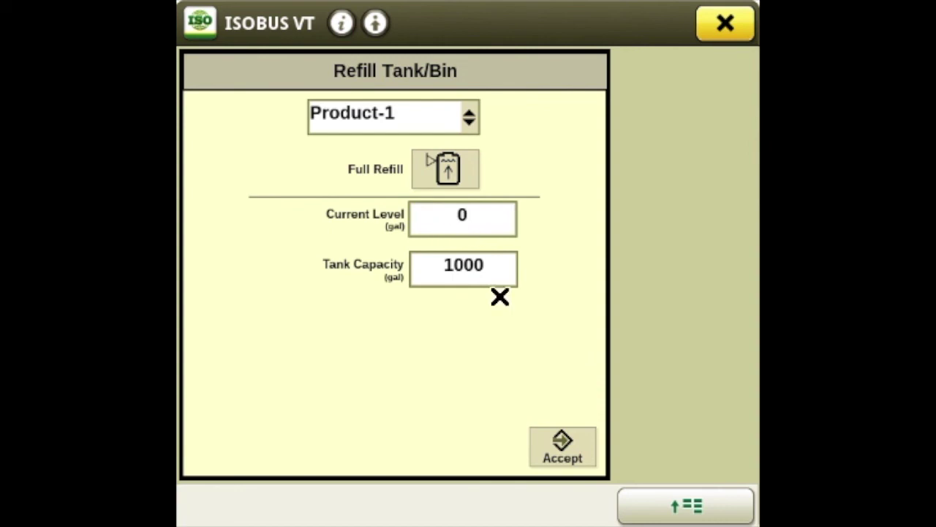
left_click(570, 452)
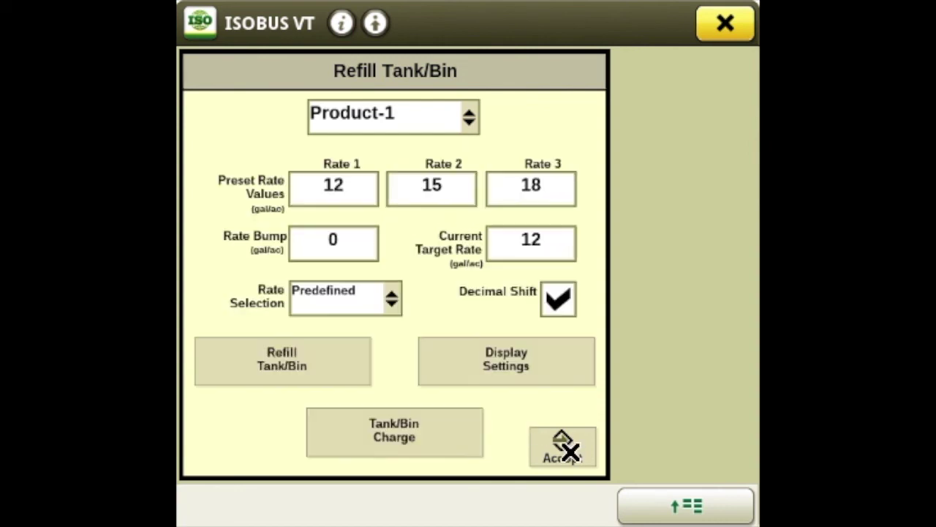
left_click(511, 359)
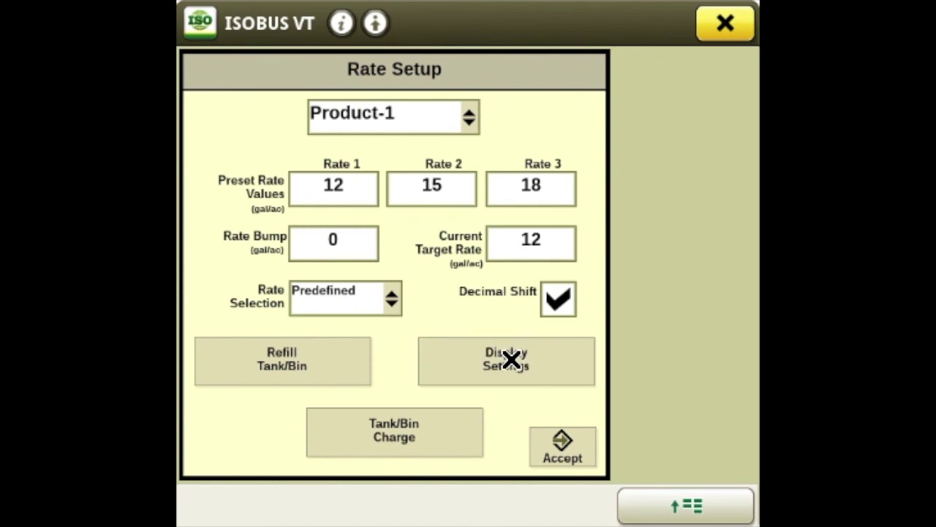
left_click(562, 452)
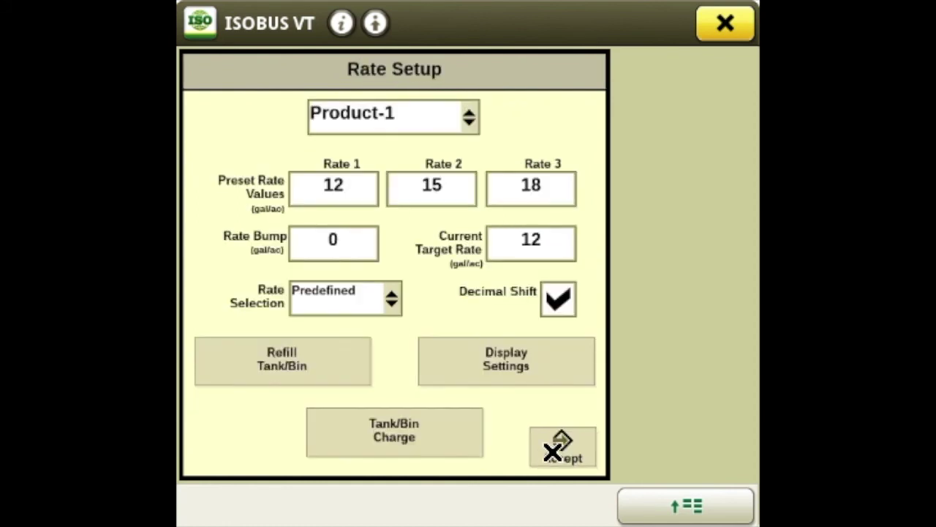
left_click(395, 433)
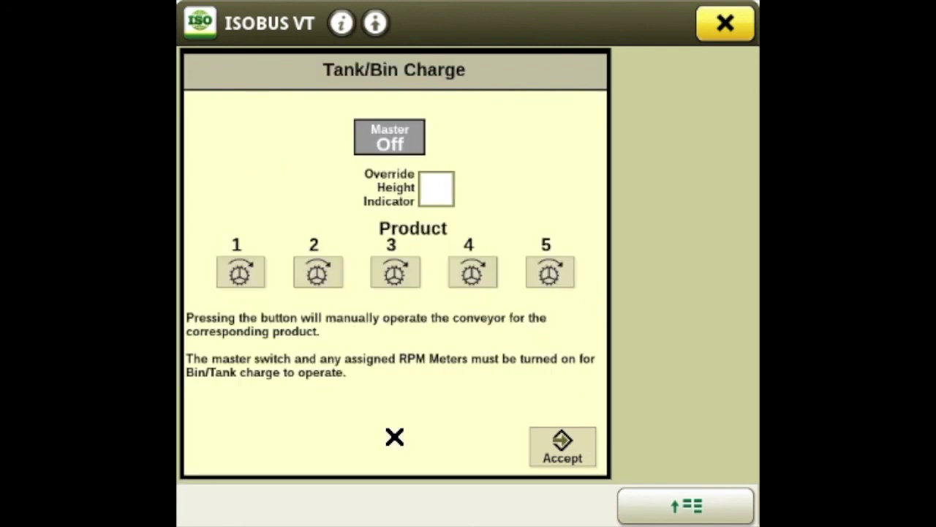
left_click(567, 441)
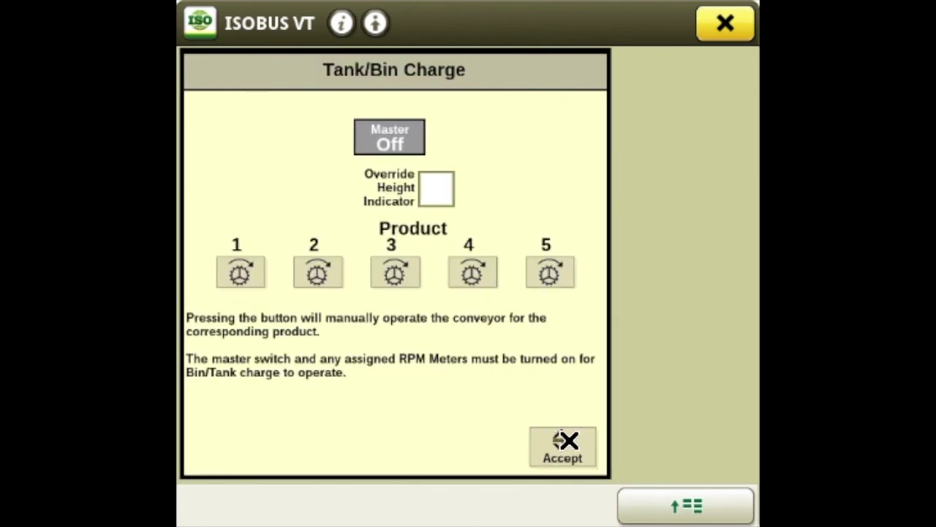
left_click(567, 443)
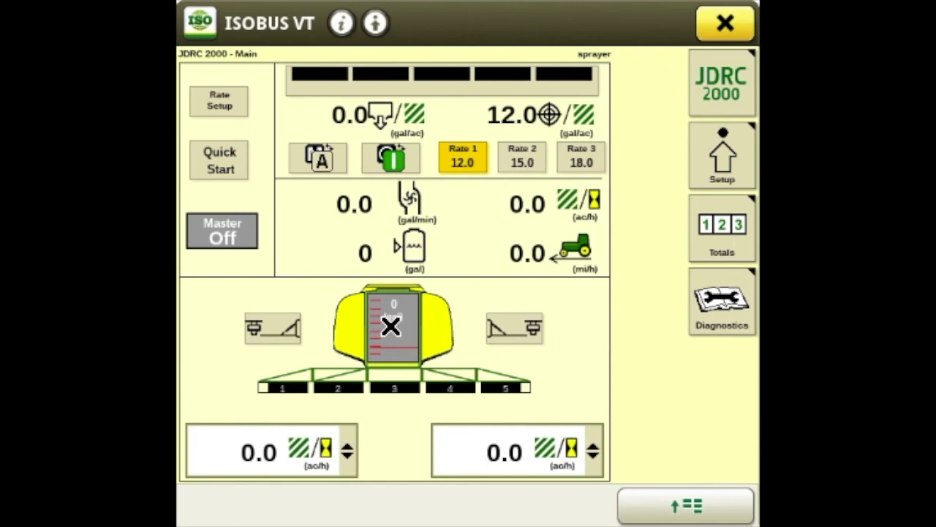
left_click(394, 324)
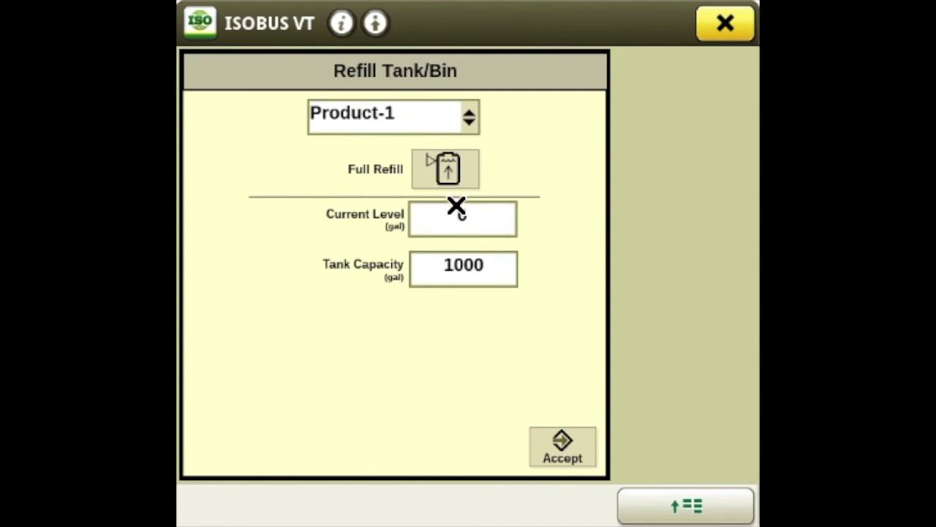
left_click(562, 446)
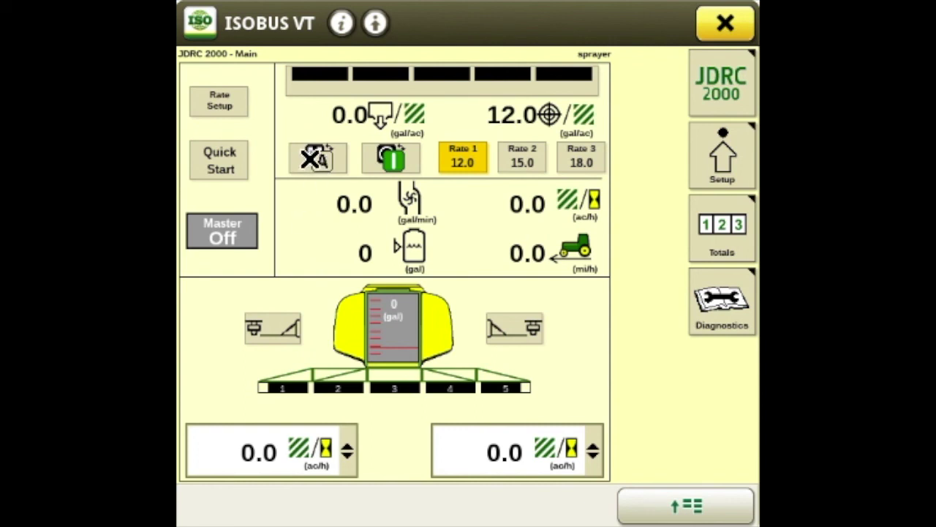
left_click(310, 158)
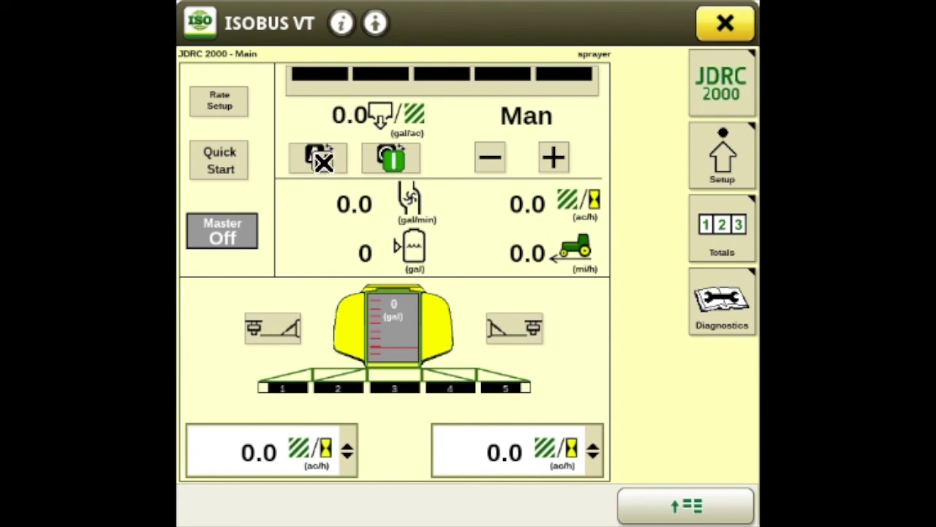
left_click(321, 160)
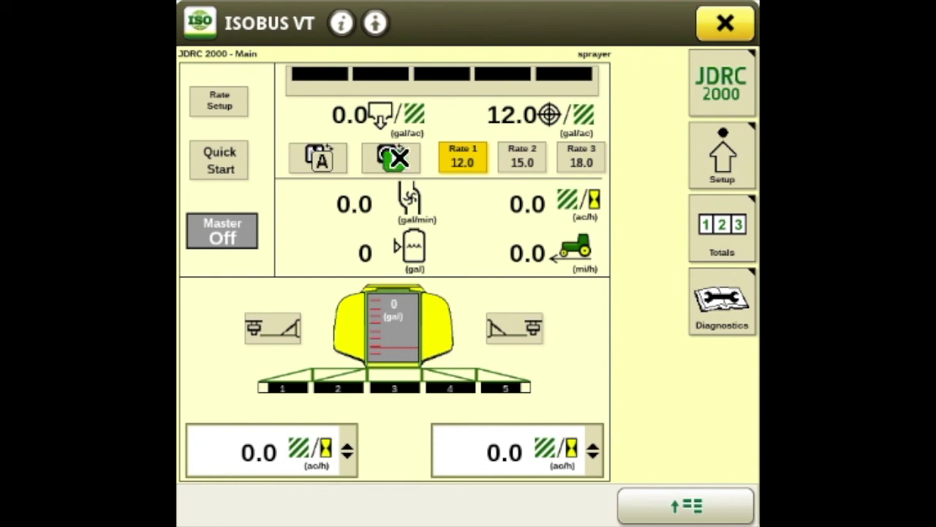
left_click(407, 158)
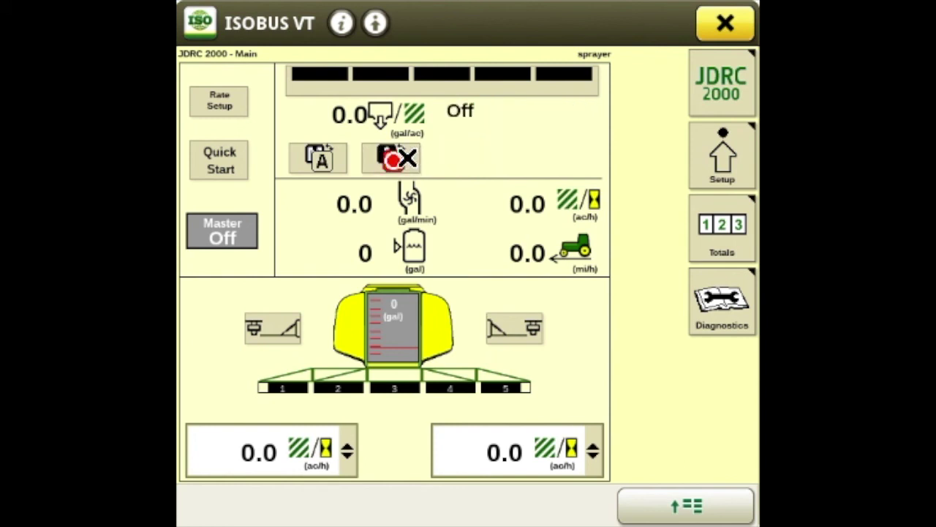
left_click(407, 158)
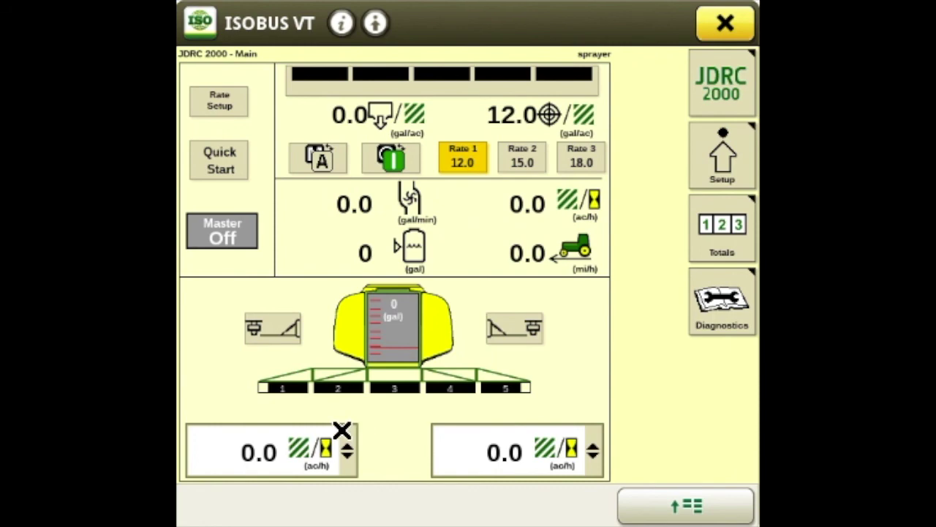
Change the lower-left Main screen readout from ac/h to ground speed in 0.0 mi/h.
left_click(292, 450)
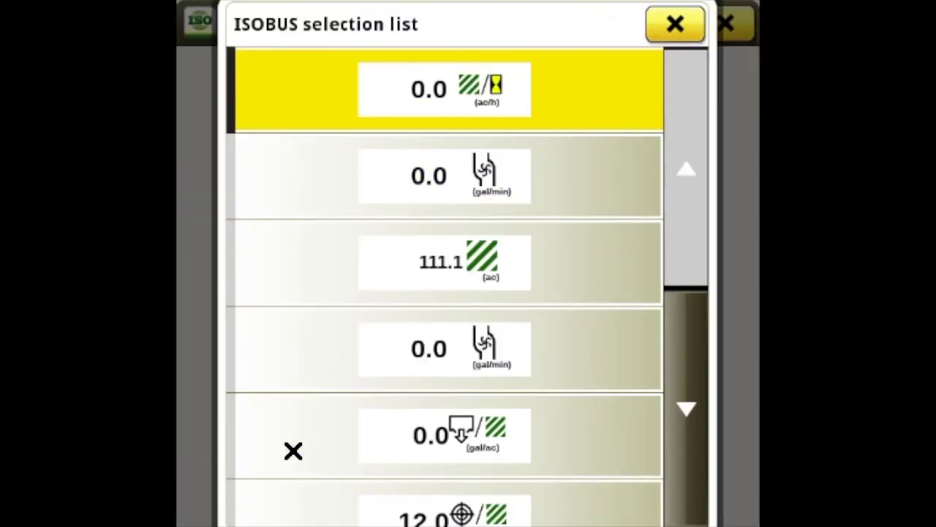
left_click(679, 422)
left_click(680, 422)
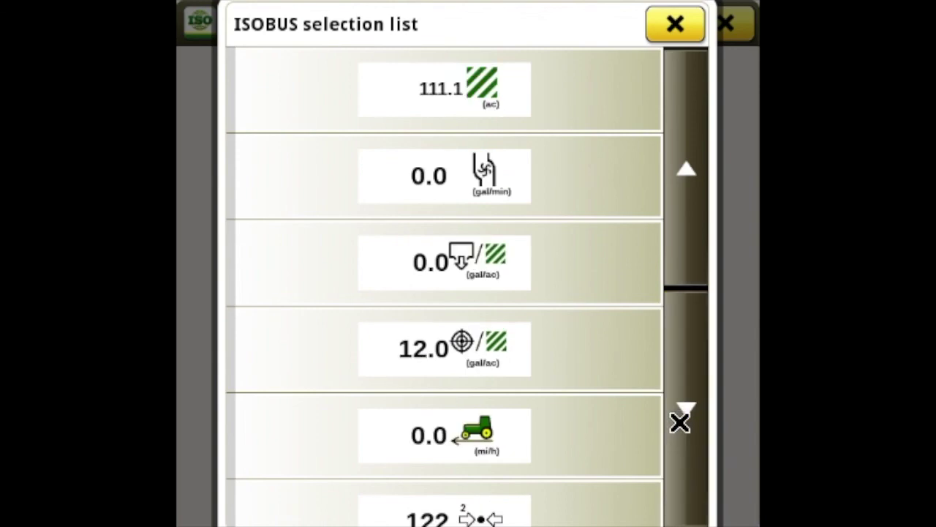
left_click(472, 437)
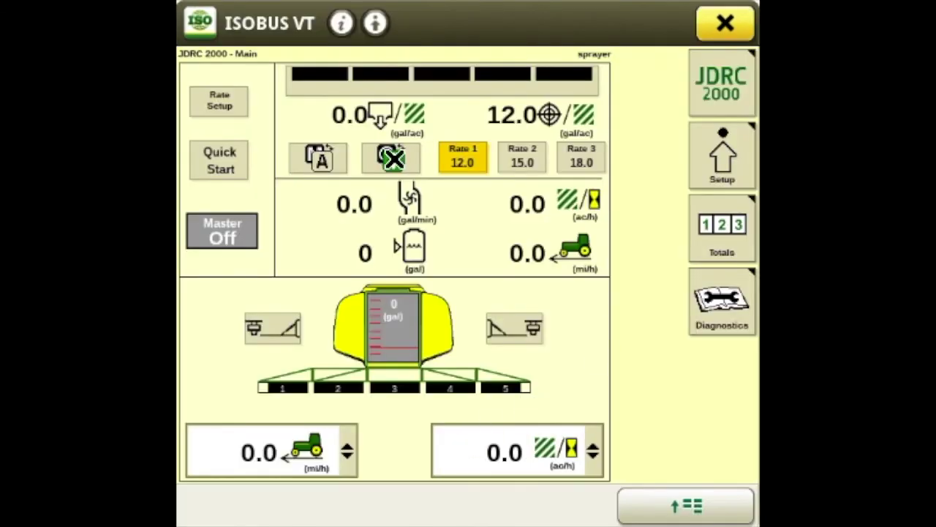